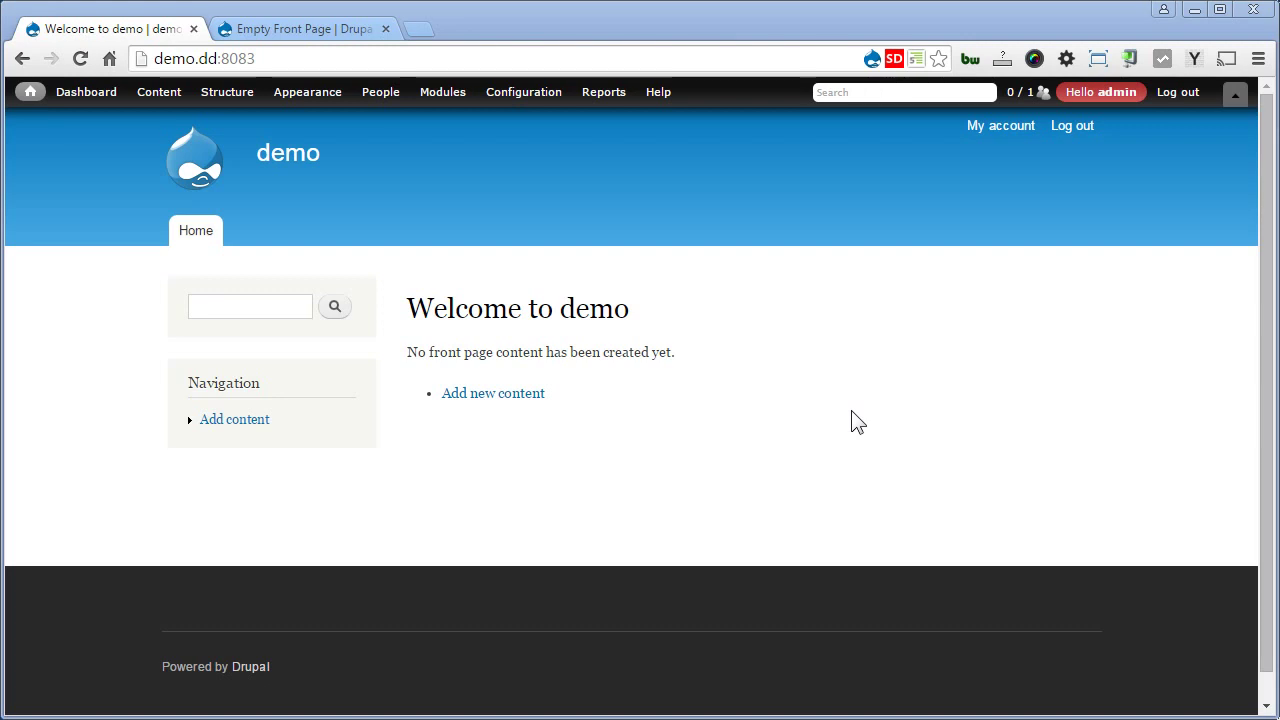
Highlight the front page heading and its 'No front page content' message.
left_click_drag(404, 298, 655, 313)
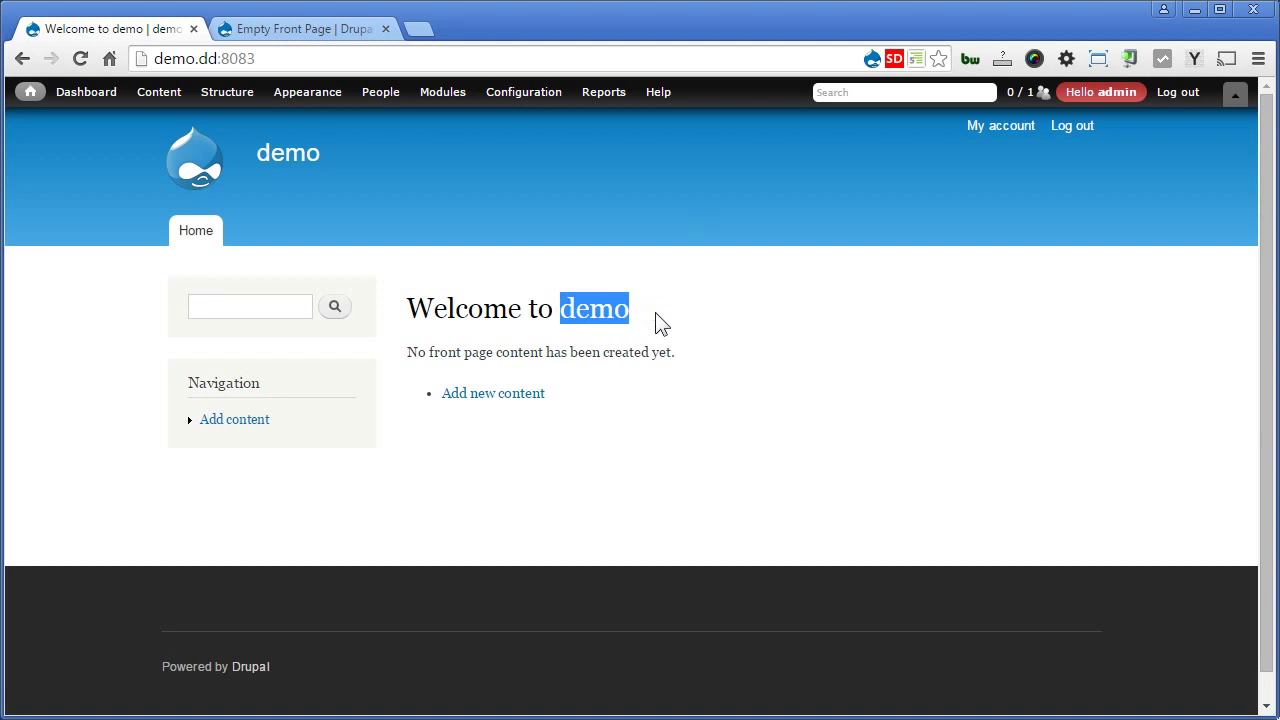
left_click_drag(408, 352, 756, 368)
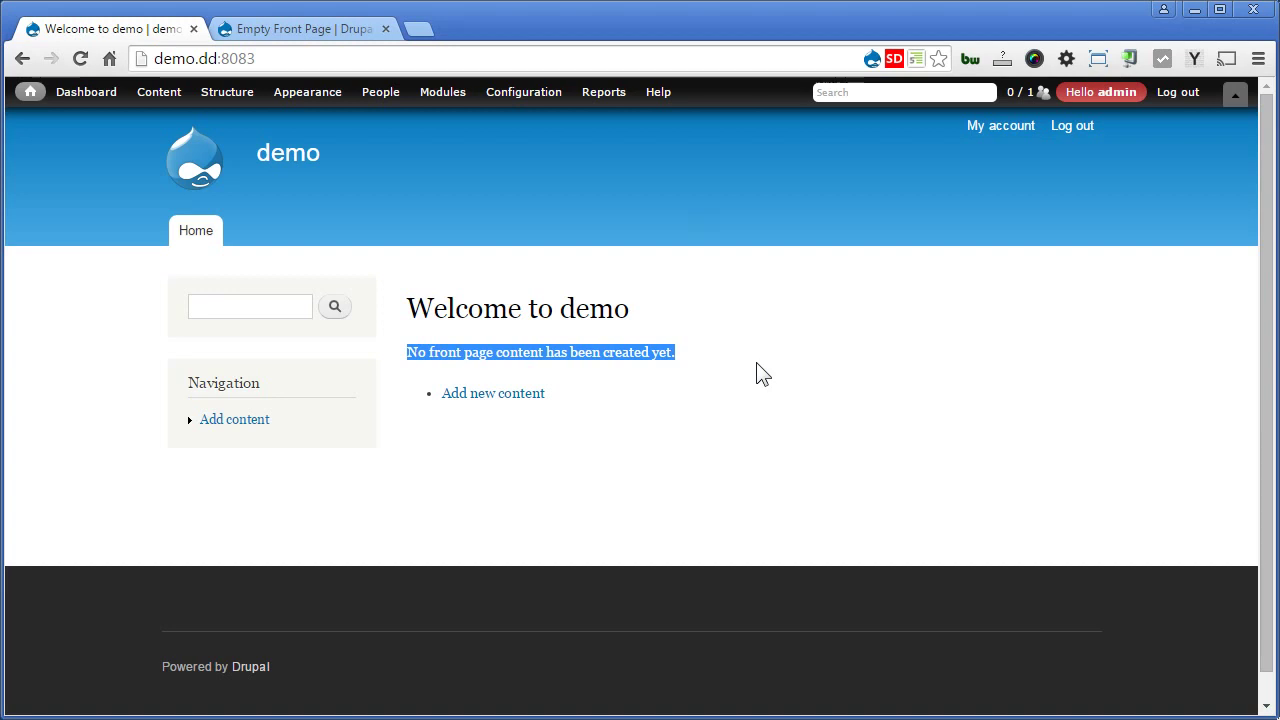
left_click(753, 420)
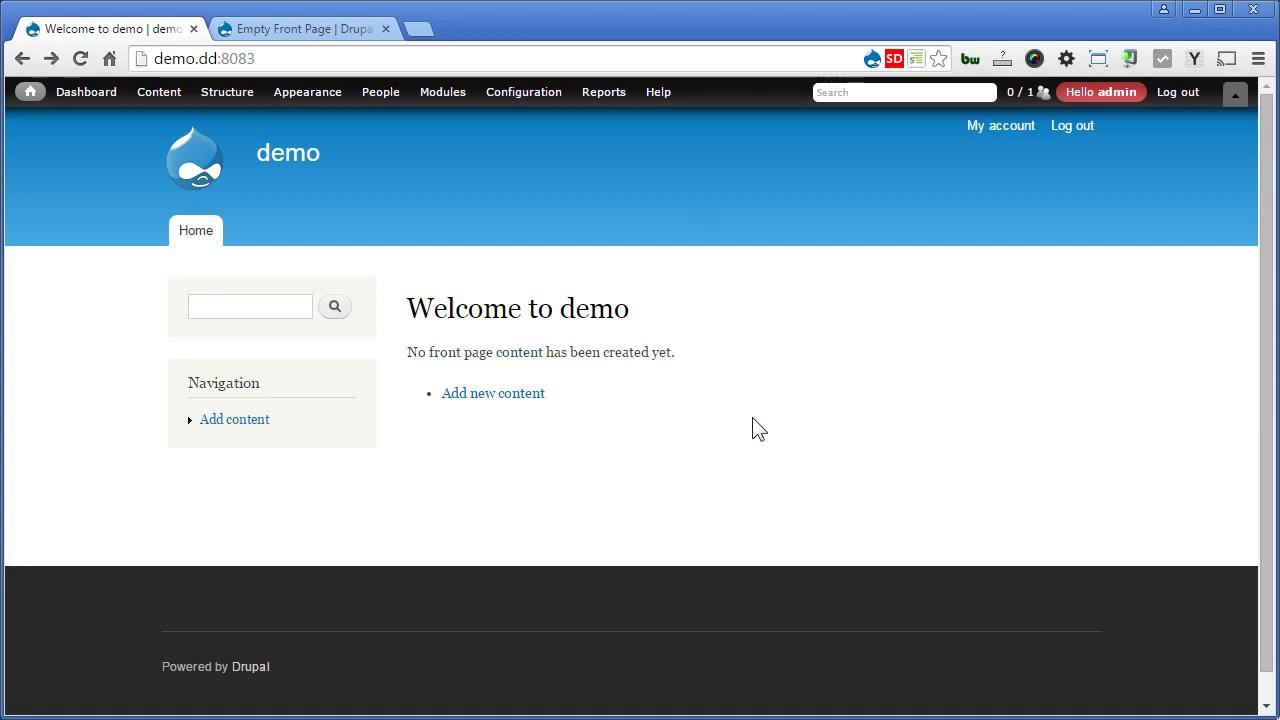
Start an Article titled 'Integer ante arcu accumsan a' with dummy Lorem ipsum body paragraphs.
left_click(522, 396)
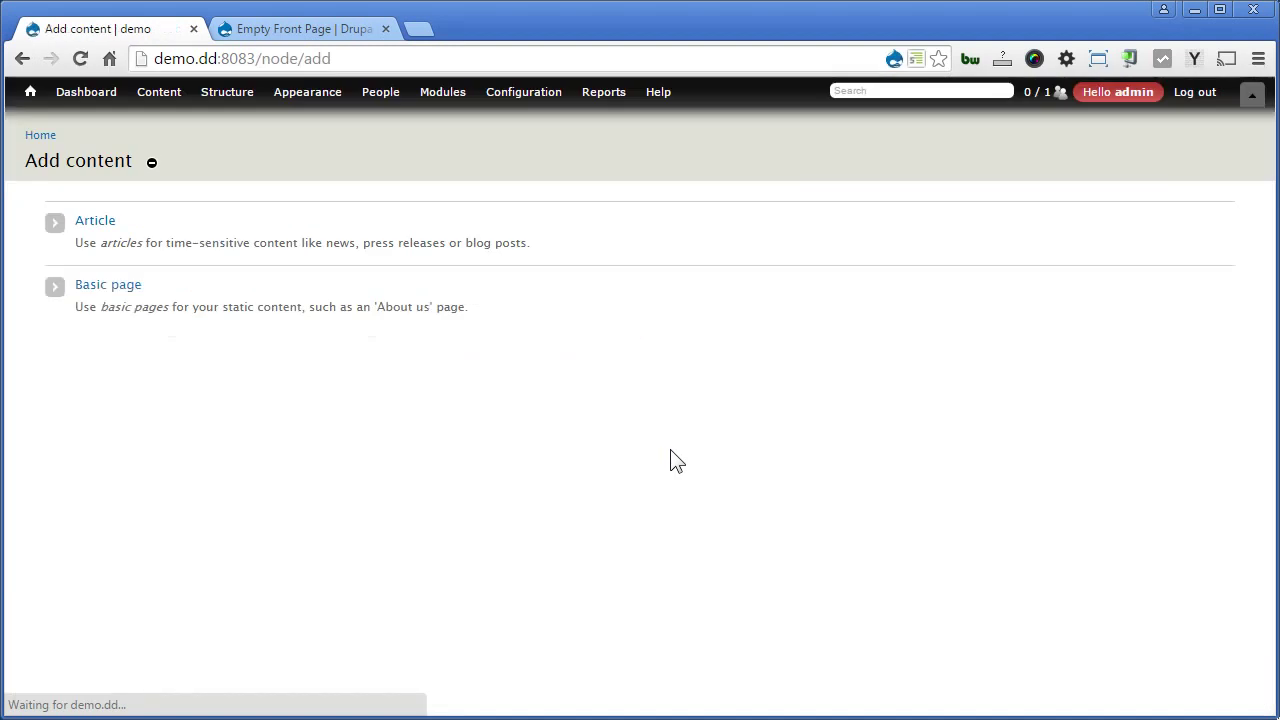
left_click(103, 220)
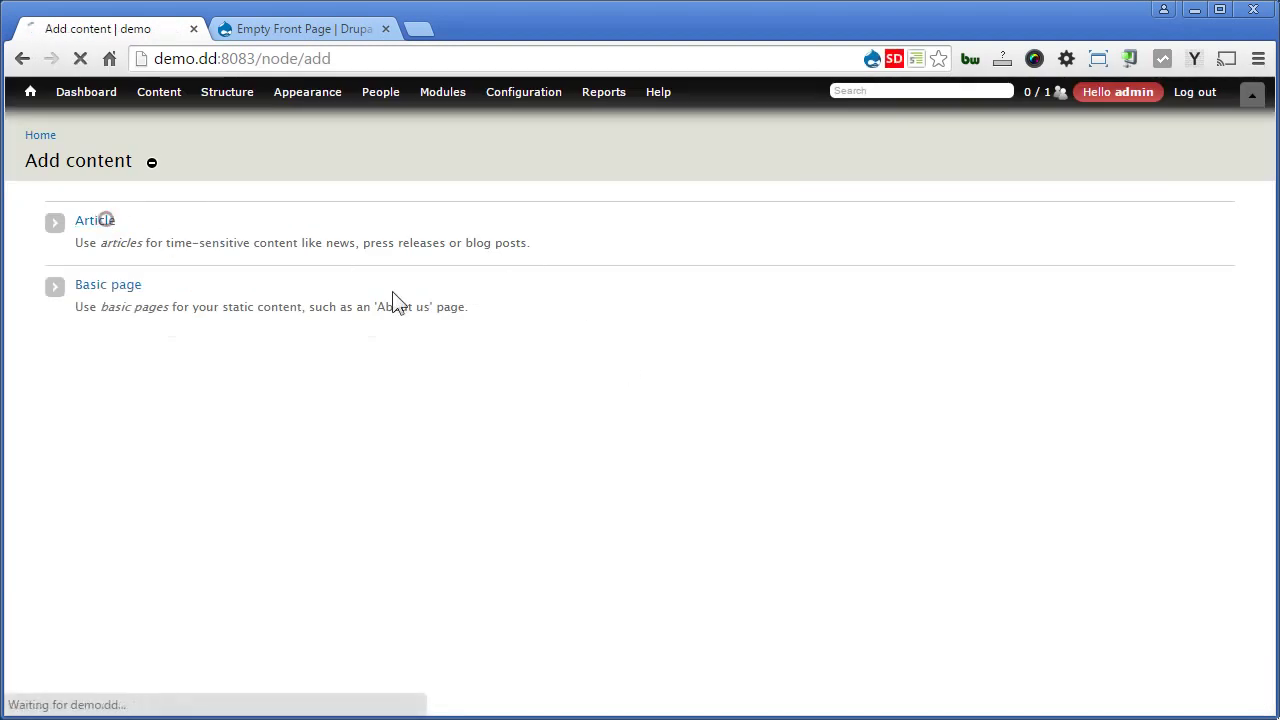
left_click(448, 239)
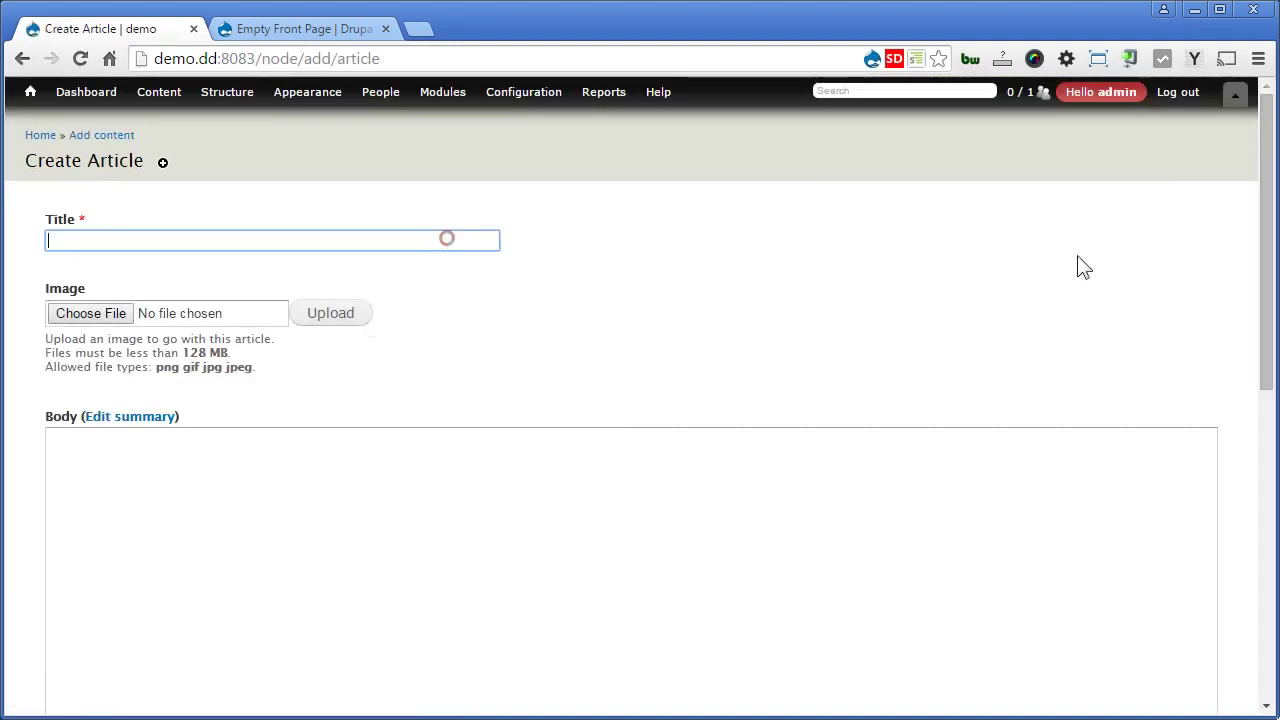
left_click(1189, 60)
left_click(1160, 118)
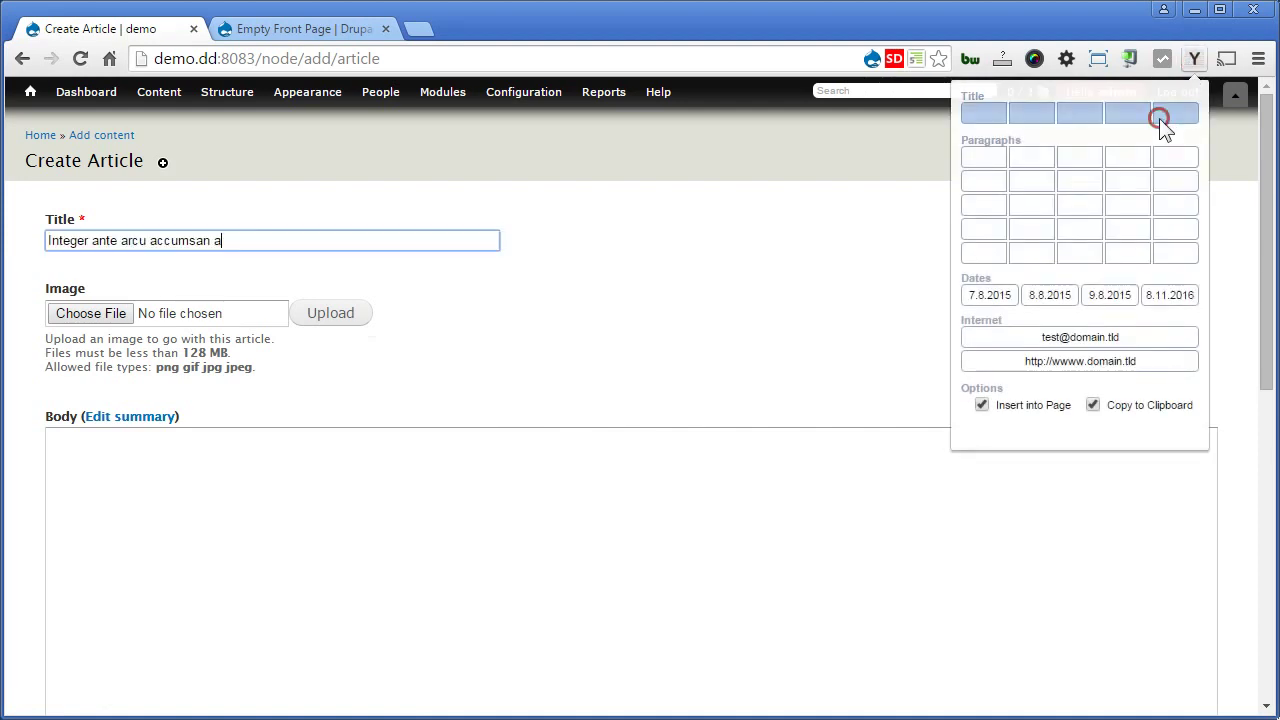
left_click(421, 492)
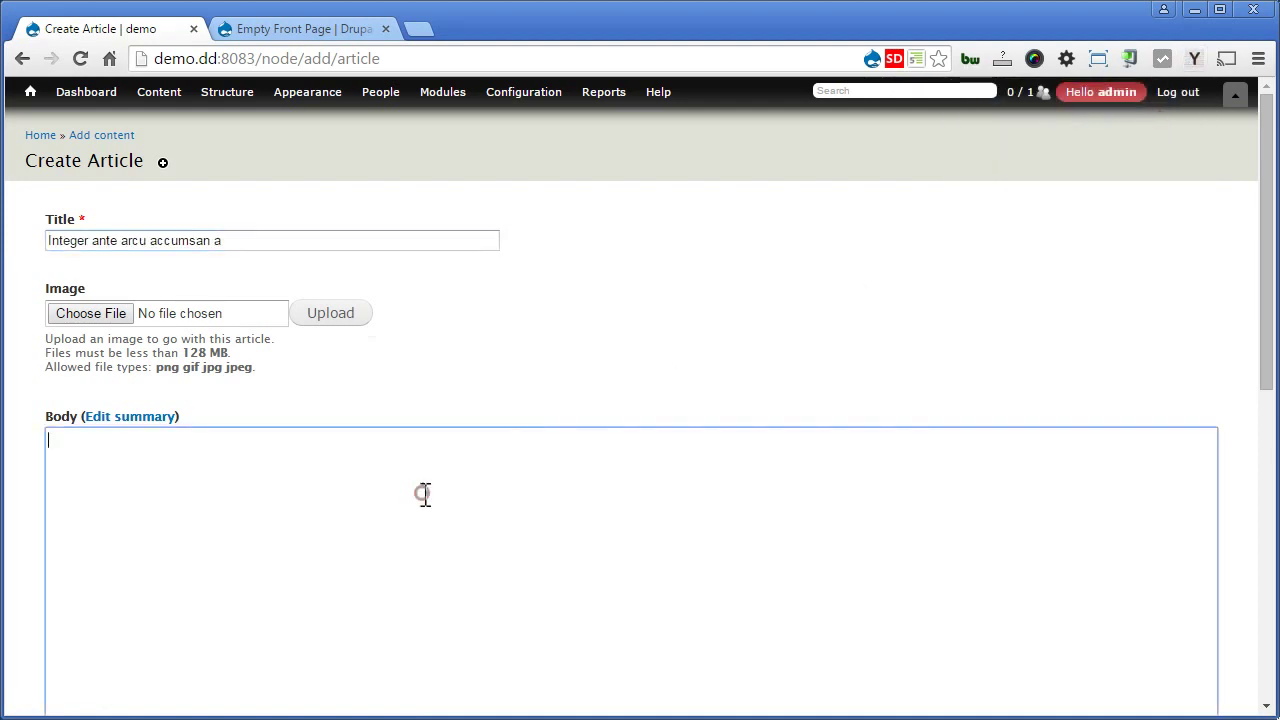
left_click(1190, 58)
left_click(1172, 258)
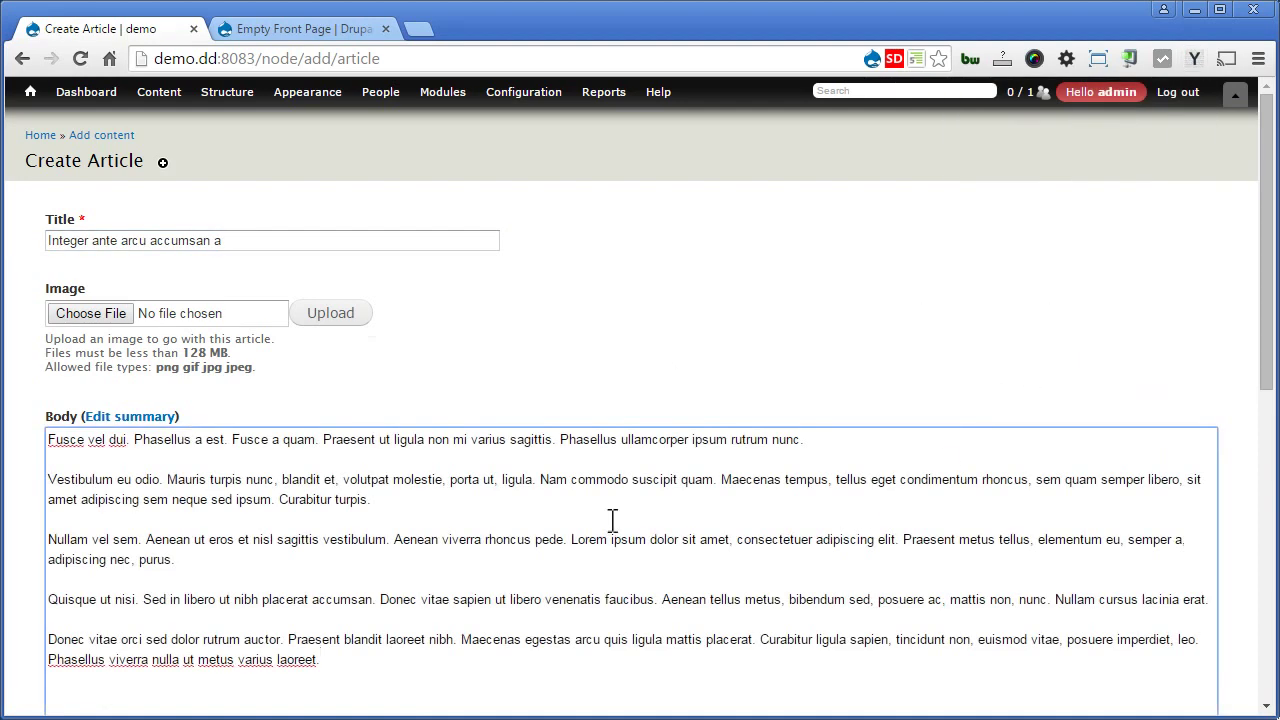
Confirm Publishing options show Promoted to front page, then save the article.
scroll(514, 557, "down", 10)
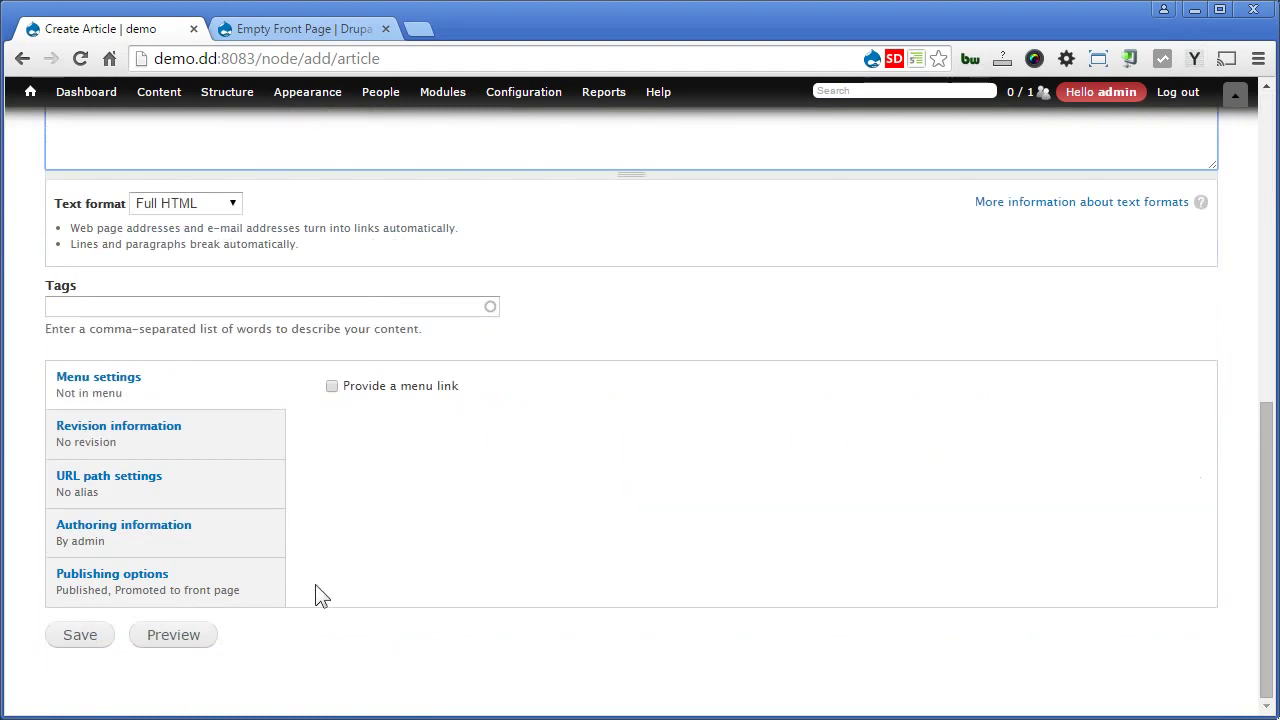
left_click(232, 596)
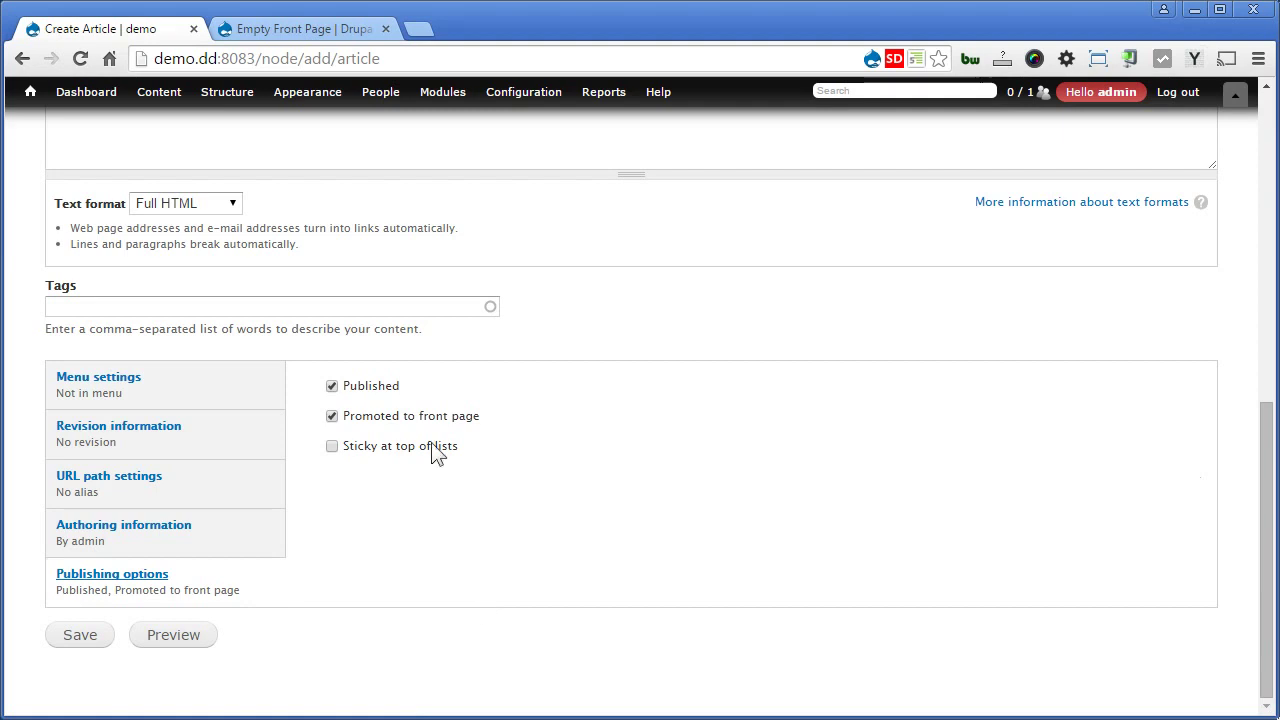
left_click_drag(349, 418, 491, 428)
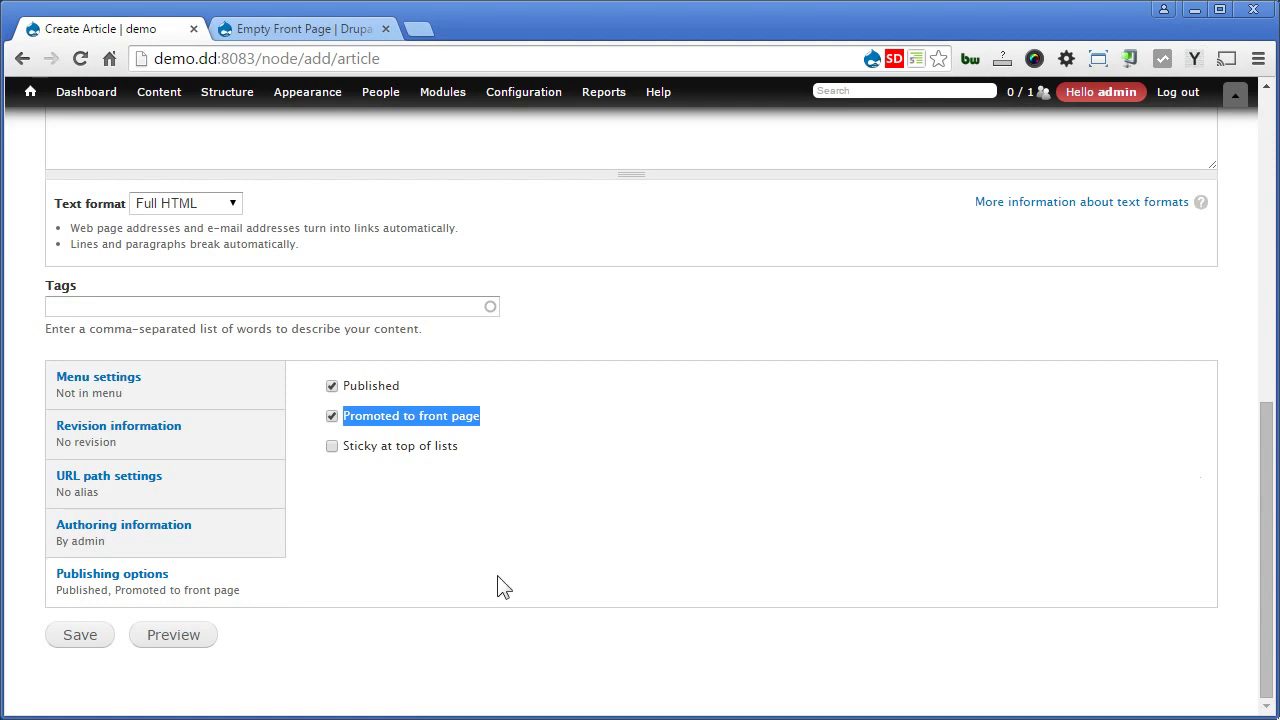
left_click(80, 648)
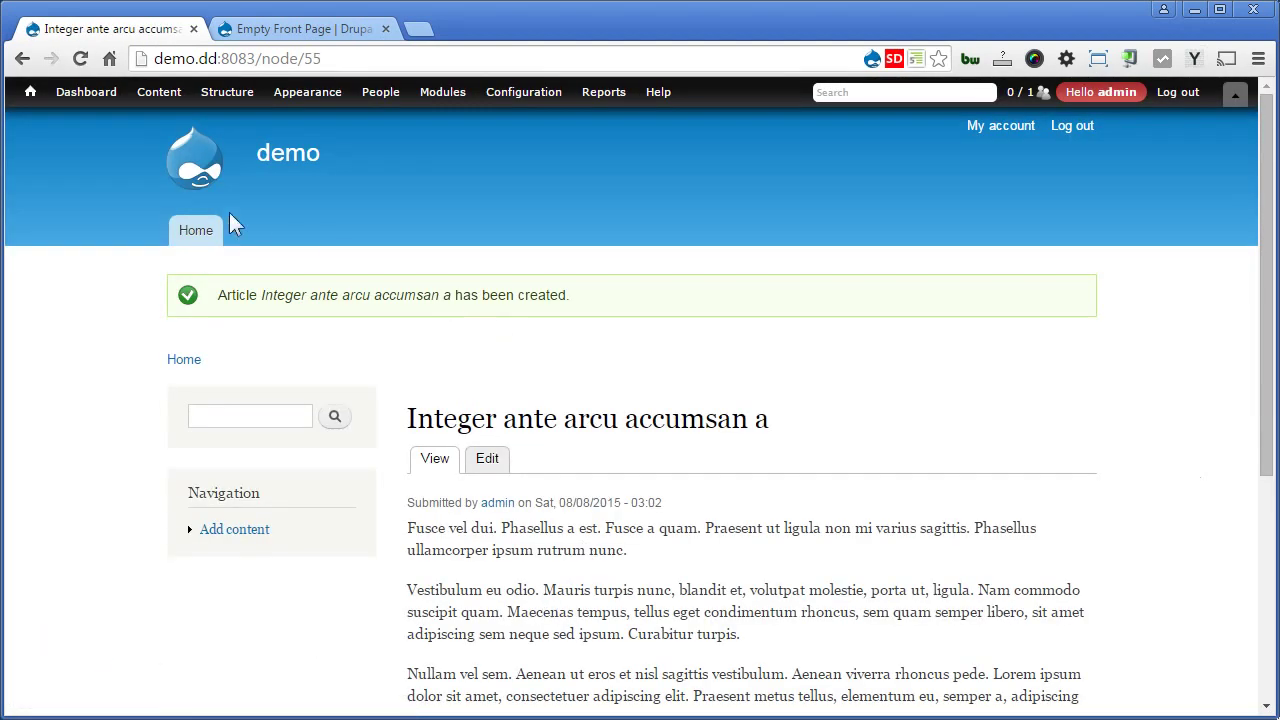
View the 'Integer ante arcu accumsan a' teaser on the front page and open the full article.
left_click(200, 232)
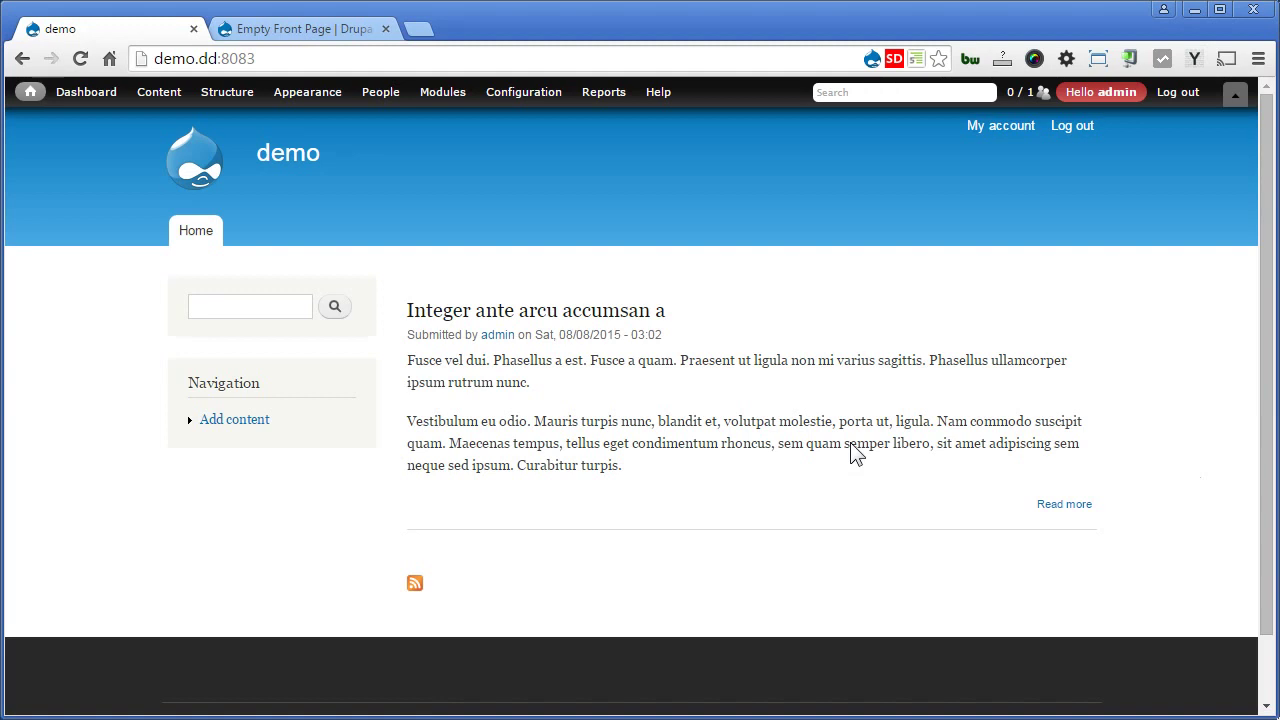
left_click(1062, 505)
Uncheck Promoted to front page for the article, save it, and return to the empty front page.
left_click(488, 373)
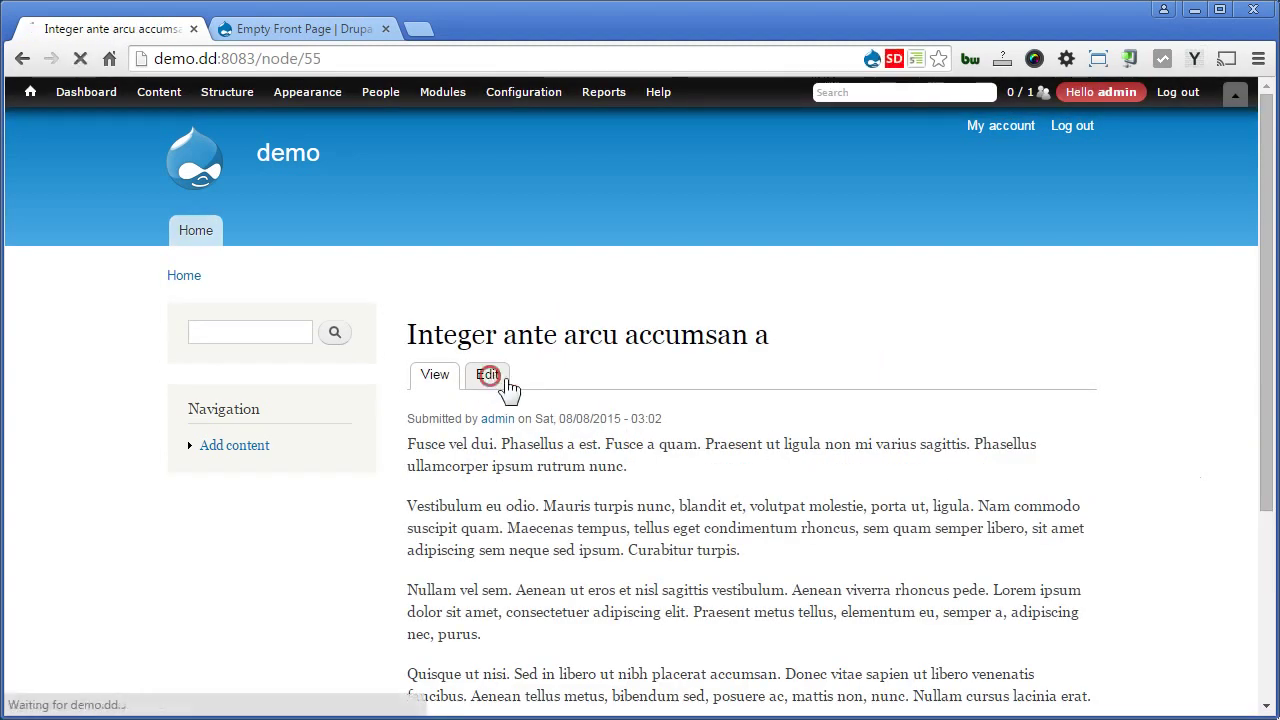
left_click_drag(1268, 285, 1270, 620)
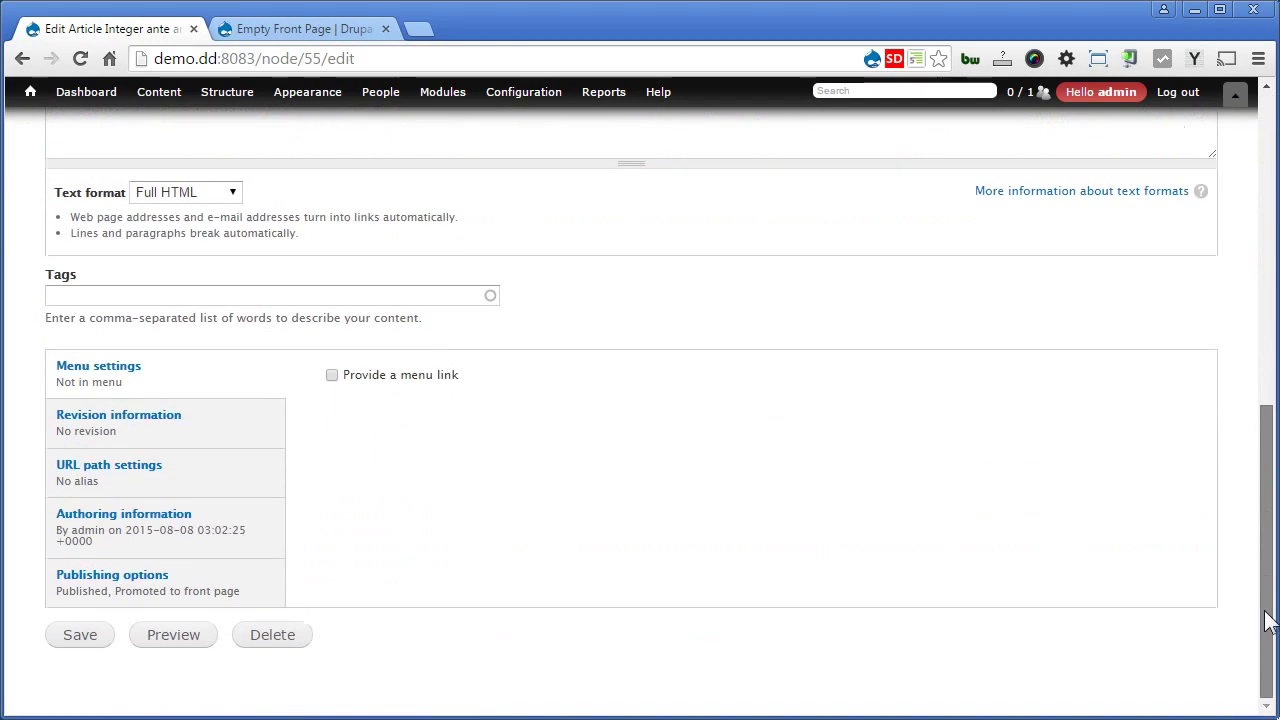
left_click(247, 585)
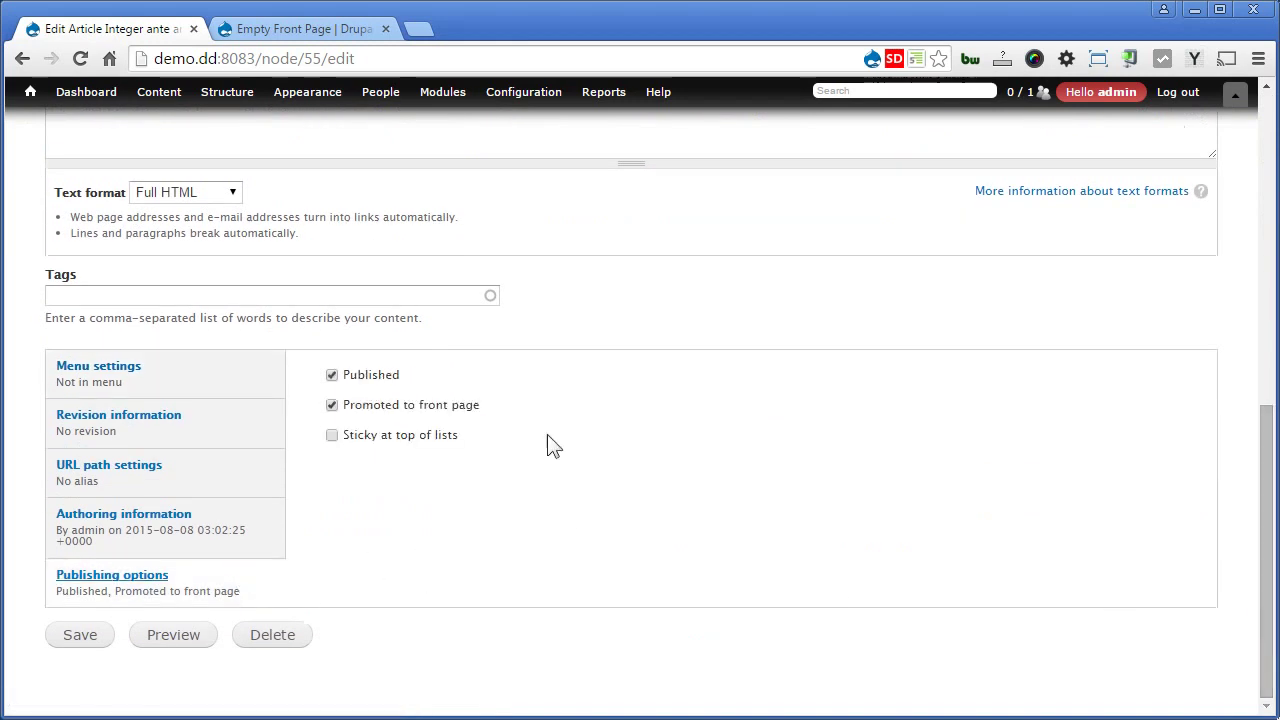
left_click(455, 405)
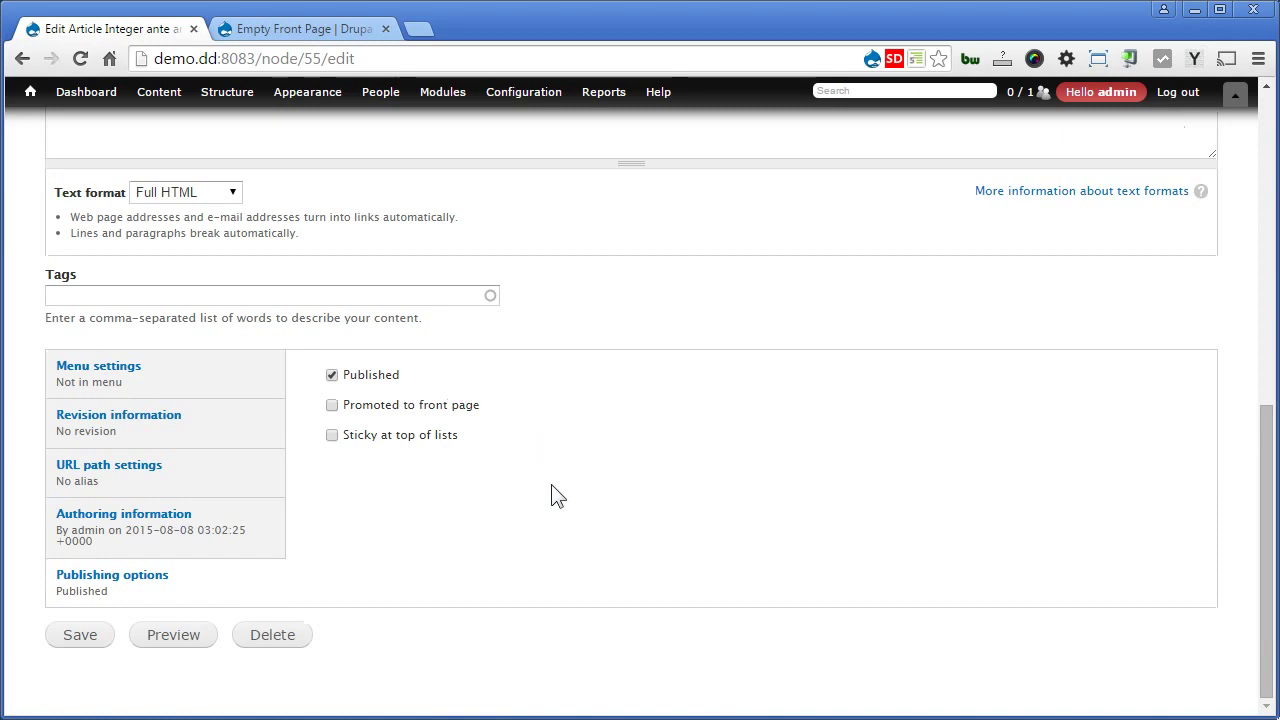
left_click(75, 640)
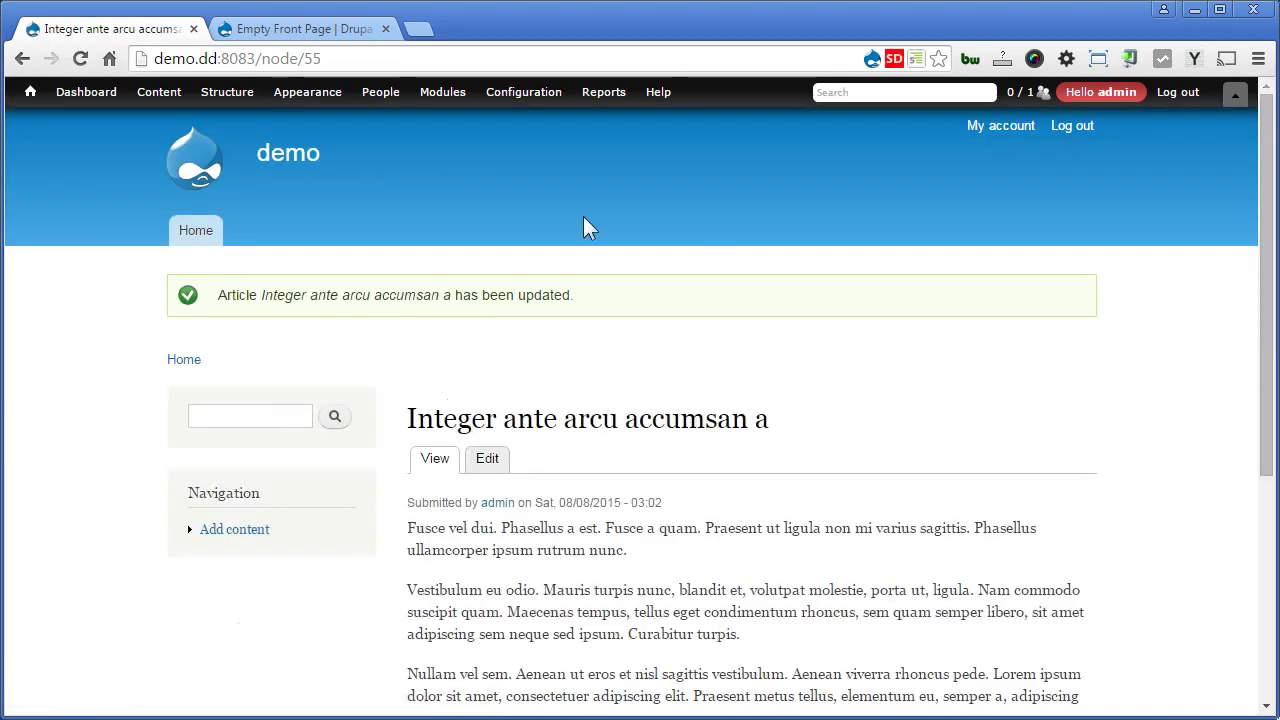
left_click(203, 233)
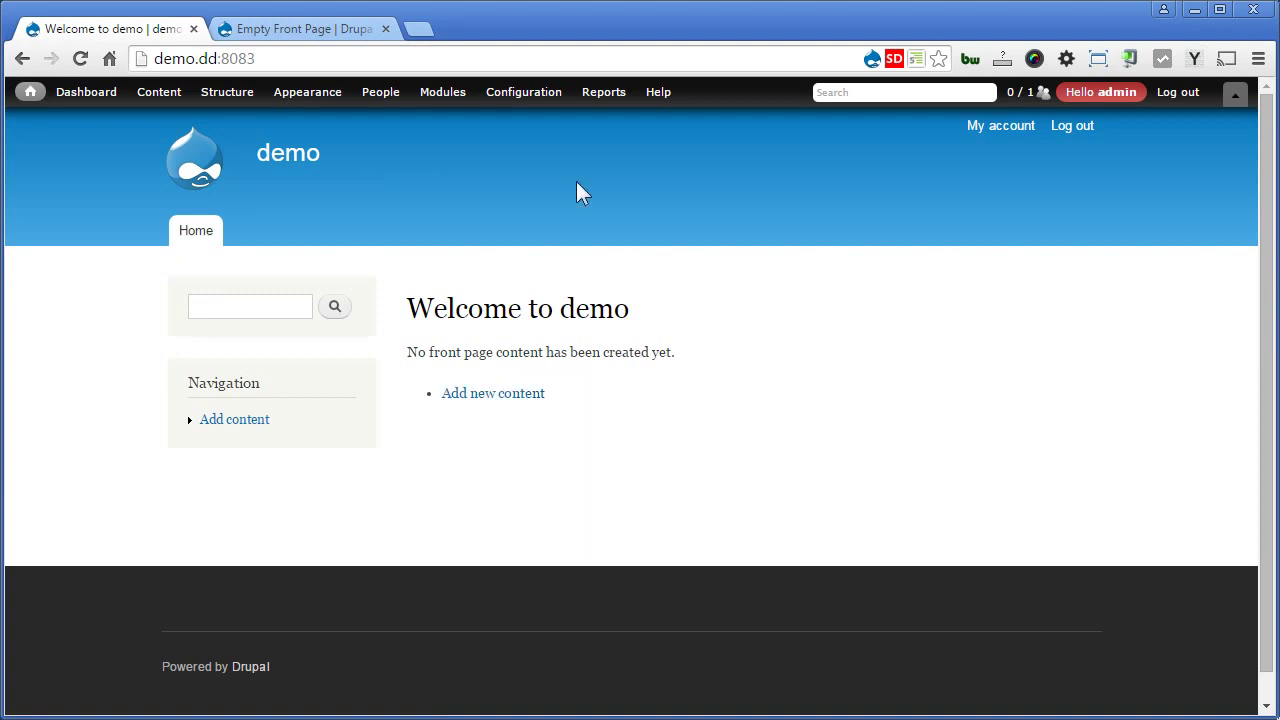
Copy the Empty Front Page 7.x-1.0 tar.gz link address from Drupal.org, then return to the demo tab.
left_click(334, 30)
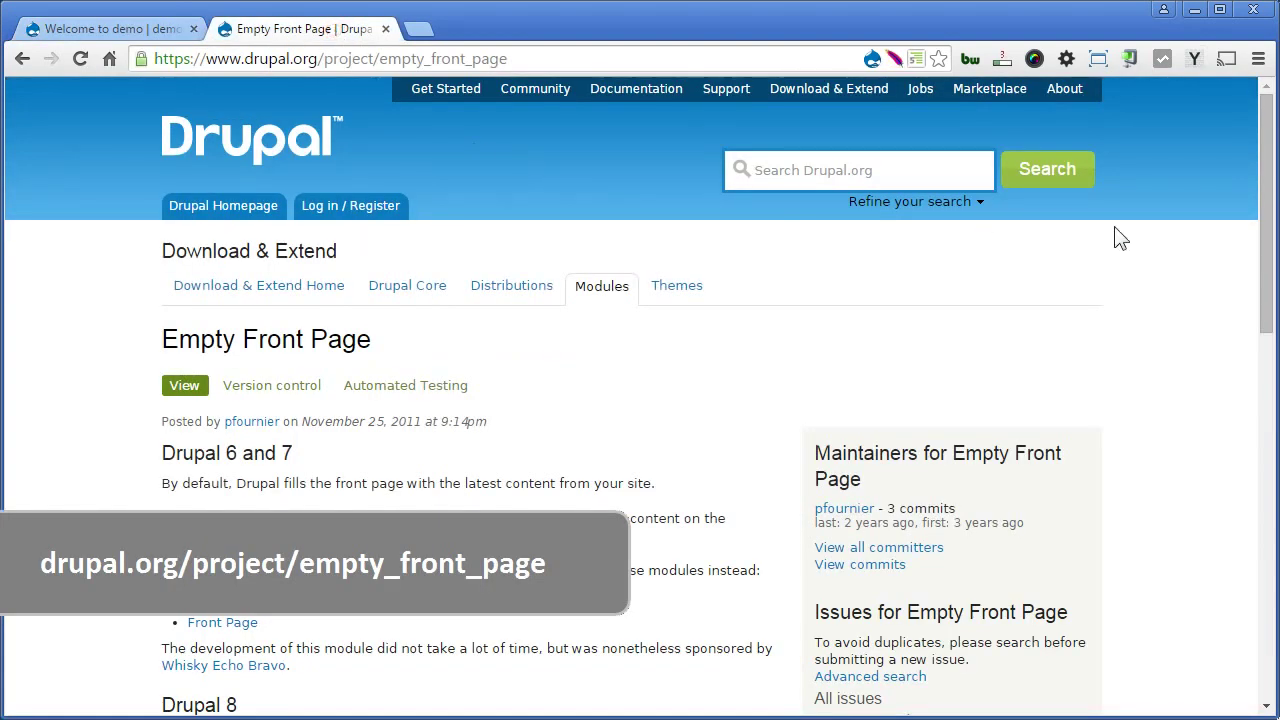
left_click_drag(1260, 247, 1270, 370)
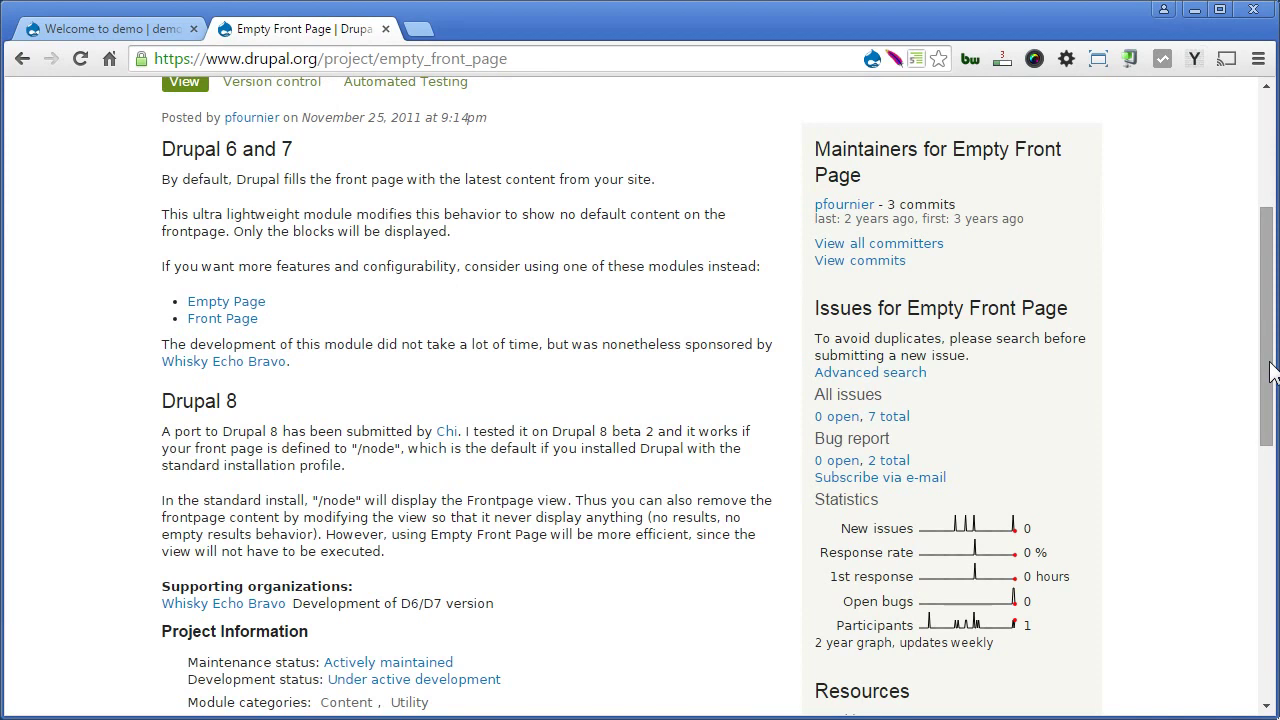
left_click_drag(1272, 372, 1270, 544)
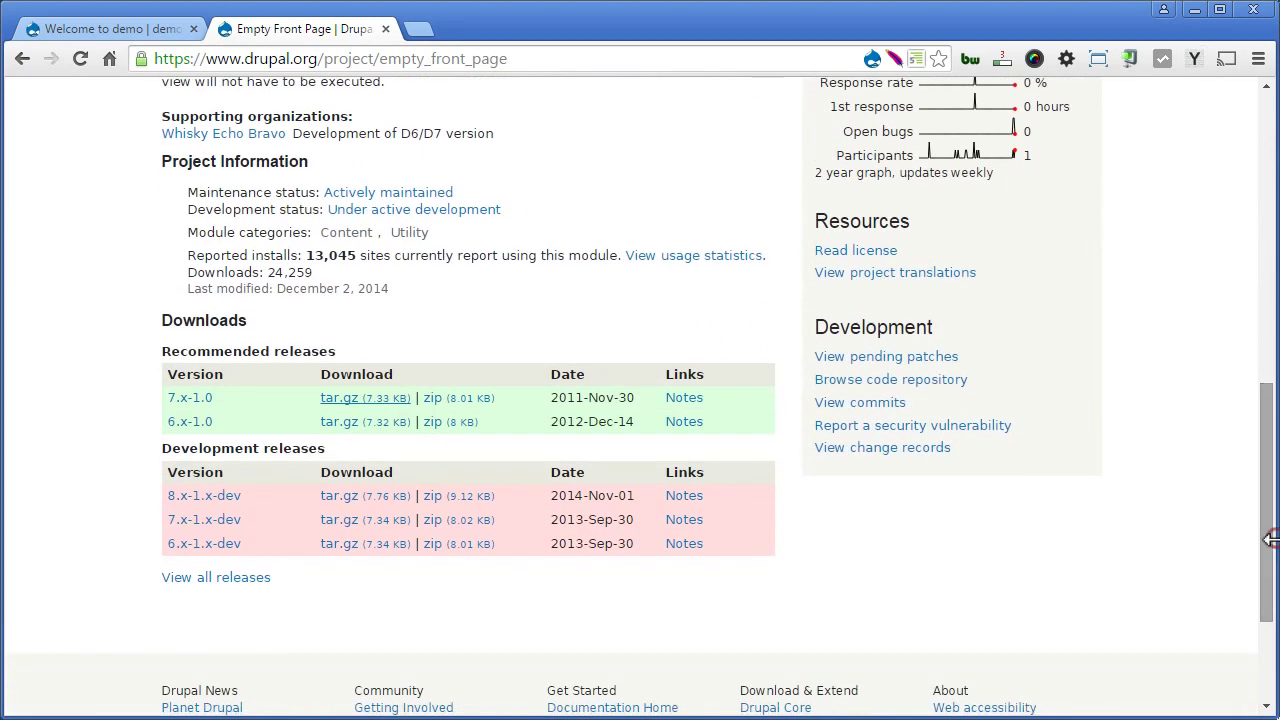
right_click(385, 404)
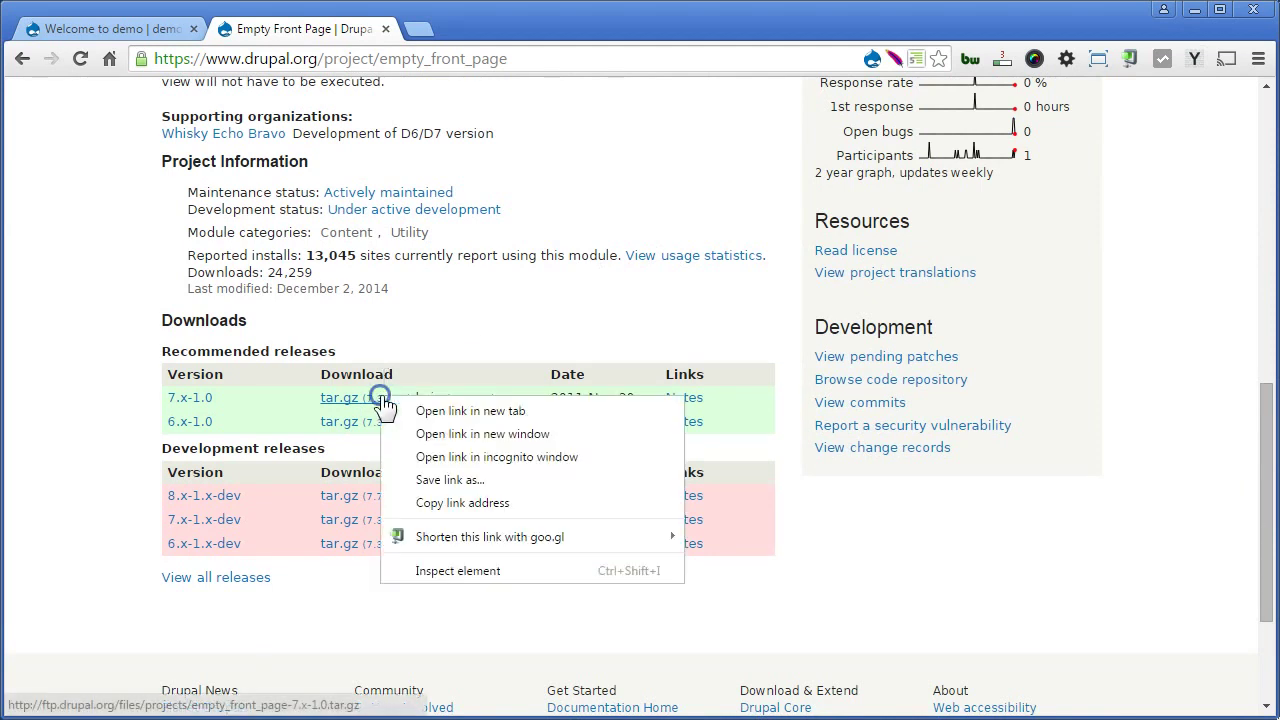
left_click(460, 503)
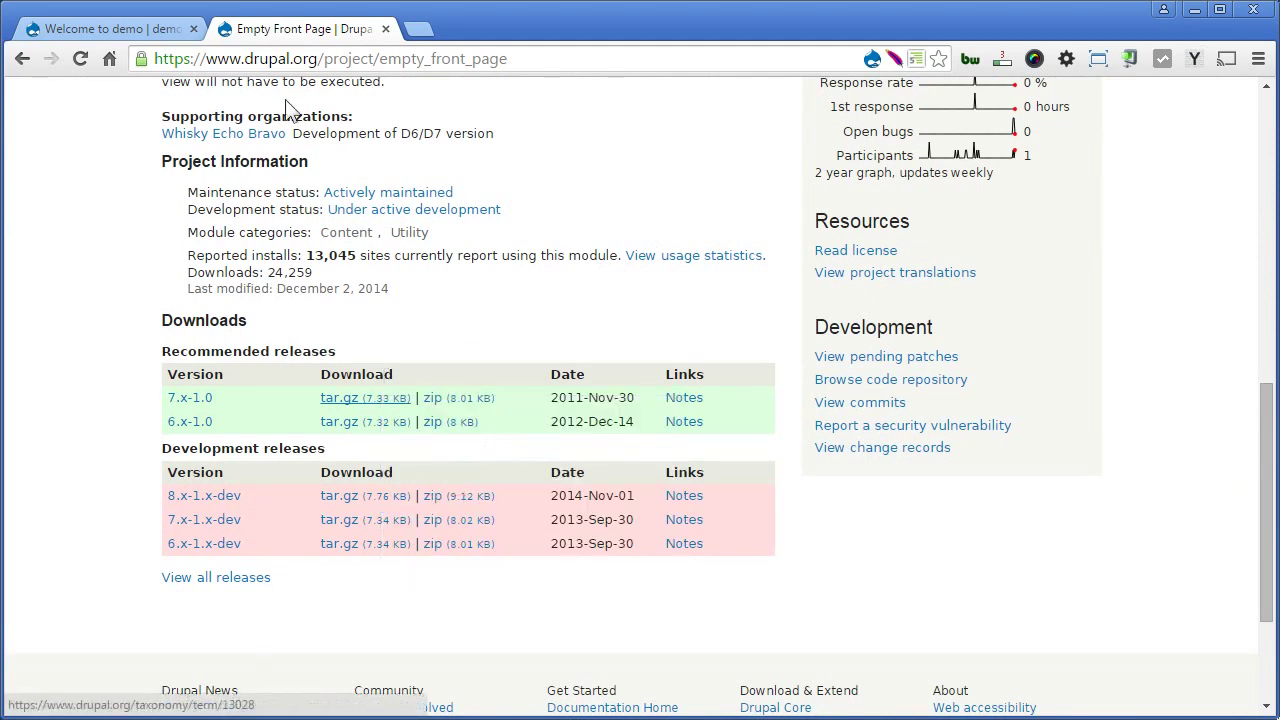
left_click(121, 22)
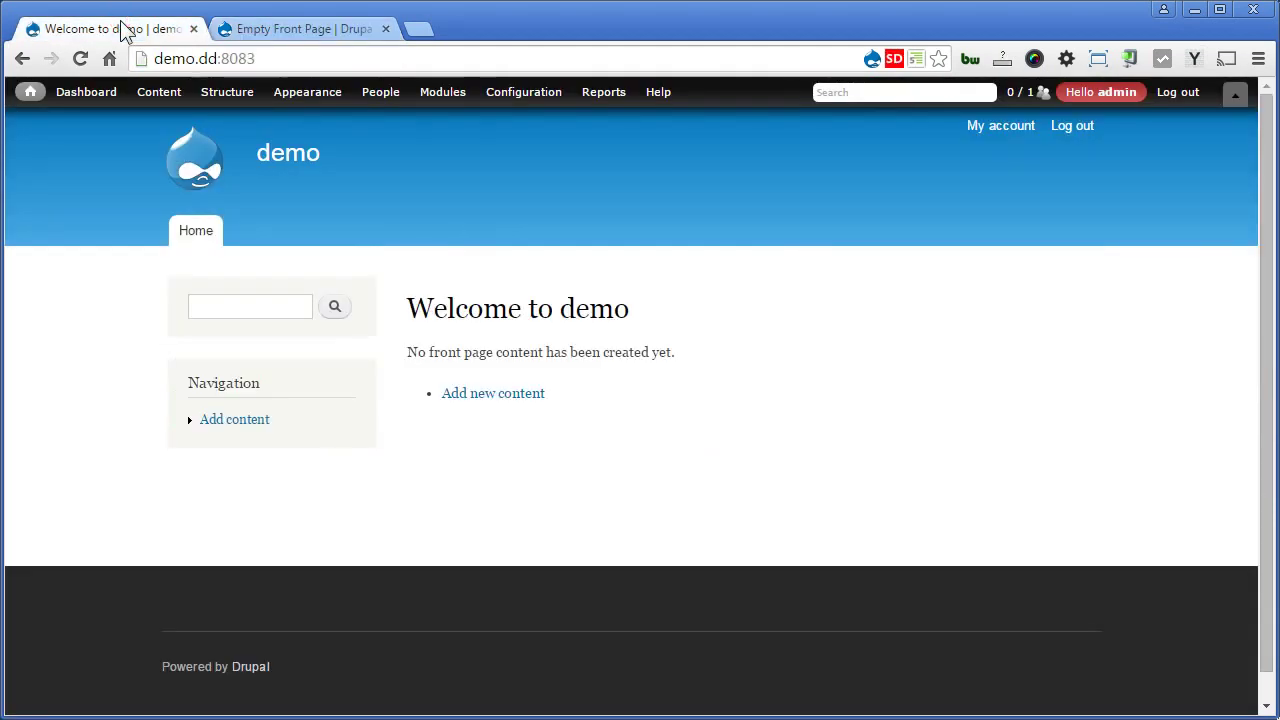
Paste the 7.x-1.0 tar.gz address into Install from a URL, install it, and continue to enabling.
mouse_move(452, 98)
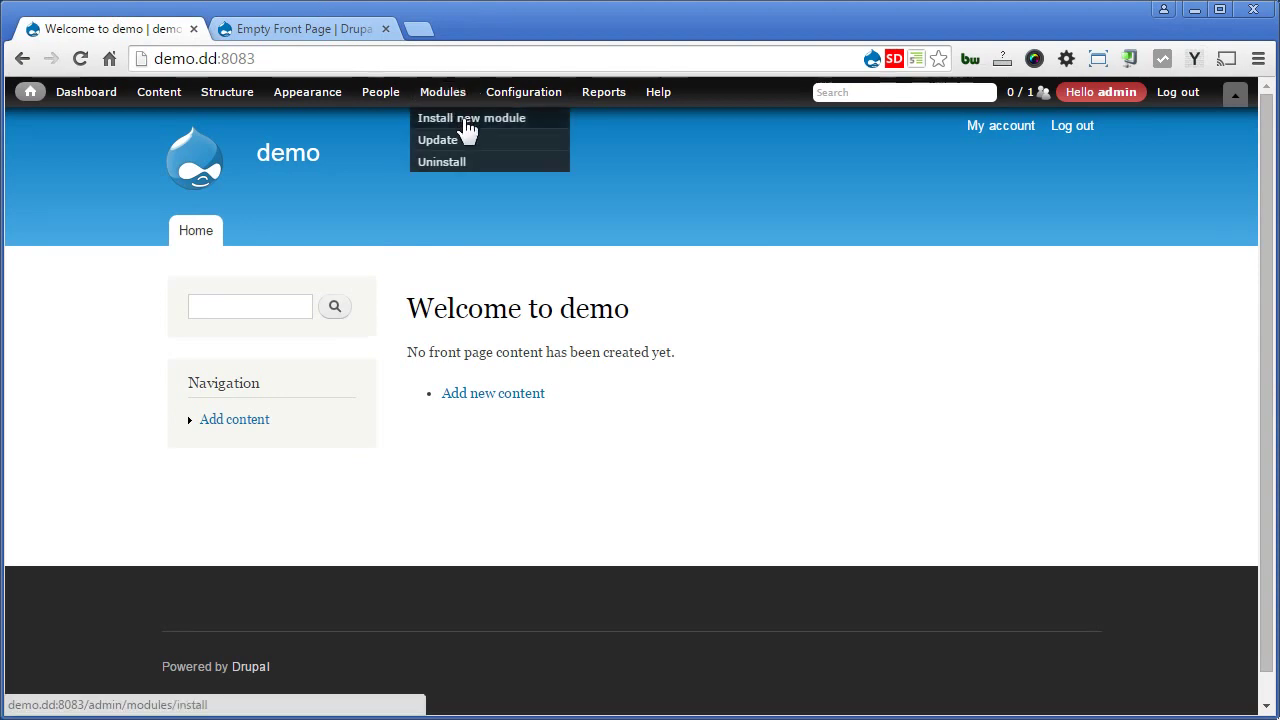
left_click(464, 120)
left_click(453, 288)
key("ctrl+v")
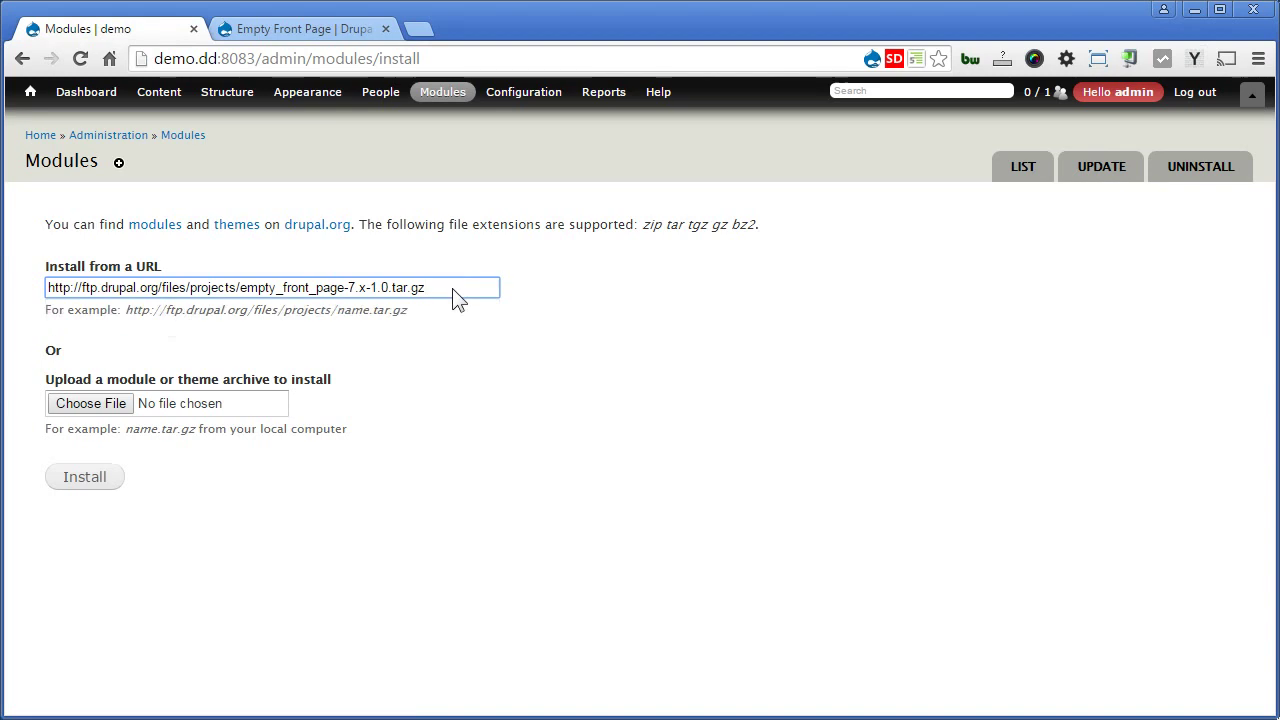
left_click(82, 481)
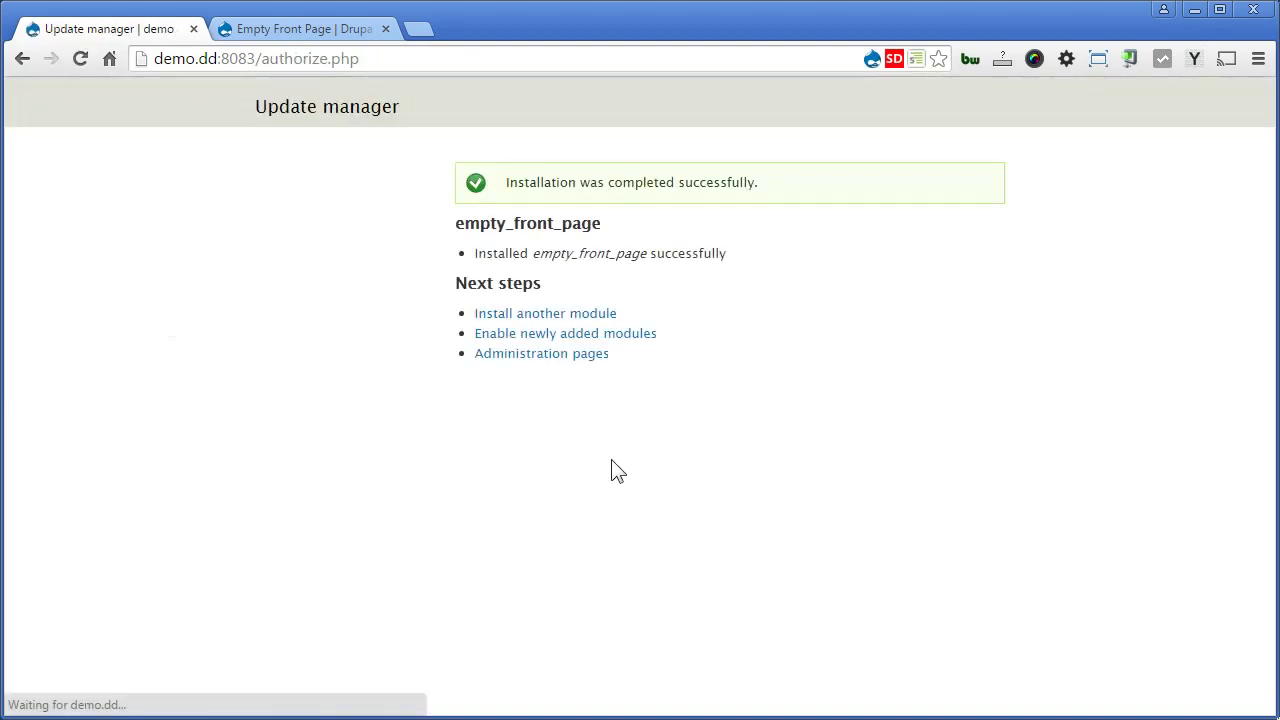
left_click(630, 334)
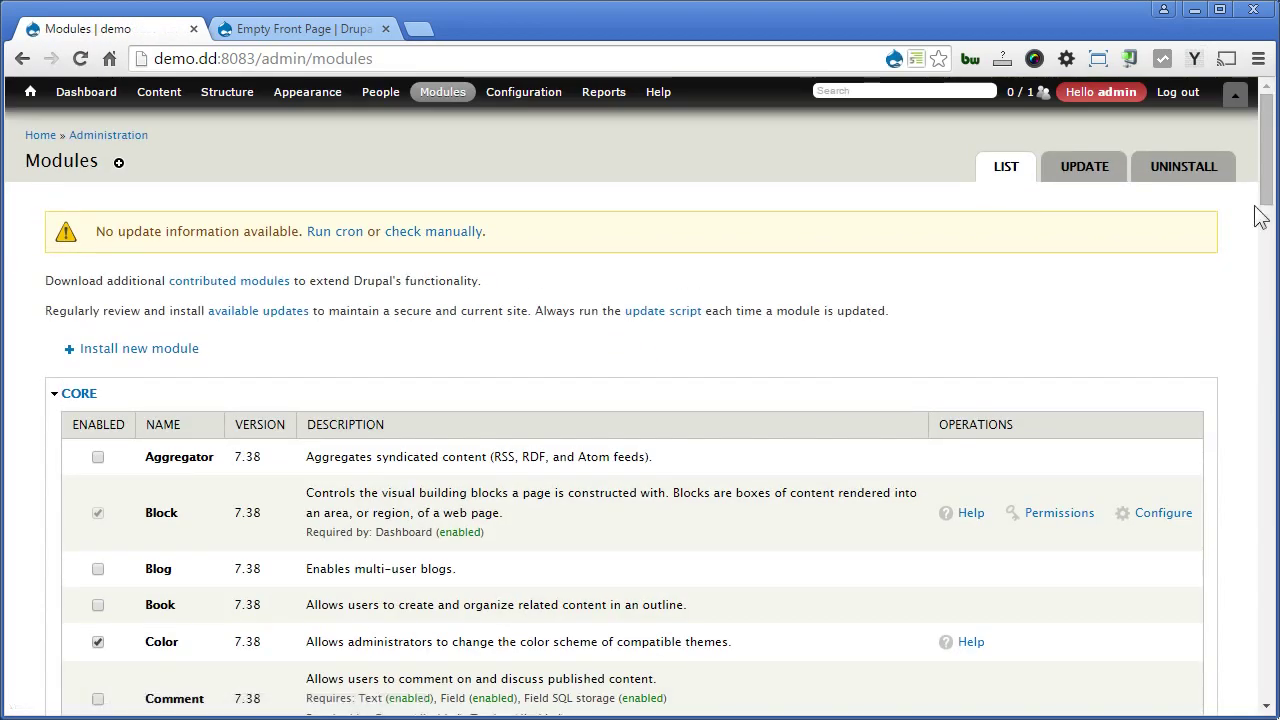
Enable Empty Front Page under Other, save the configuration, and view the now-blank front page.
left_click_drag(1263, 214, 1200, 690)
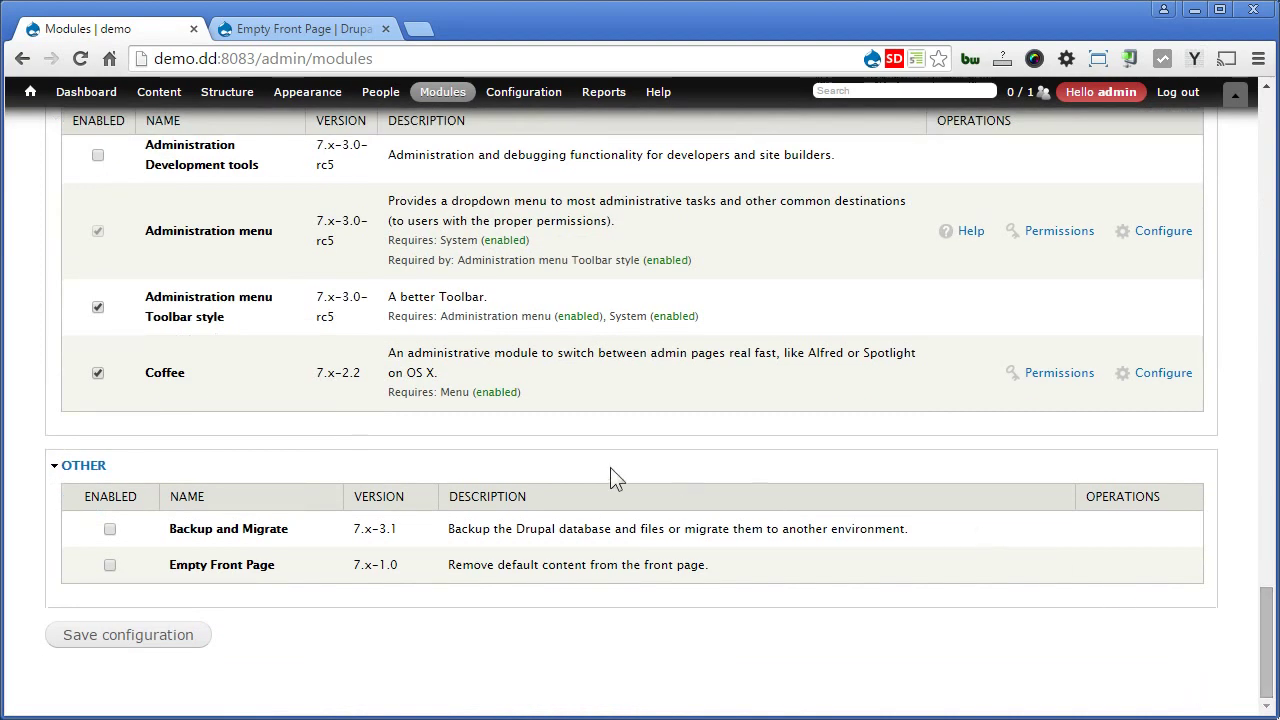
left_click(109, 566)
left_click(142, 636)
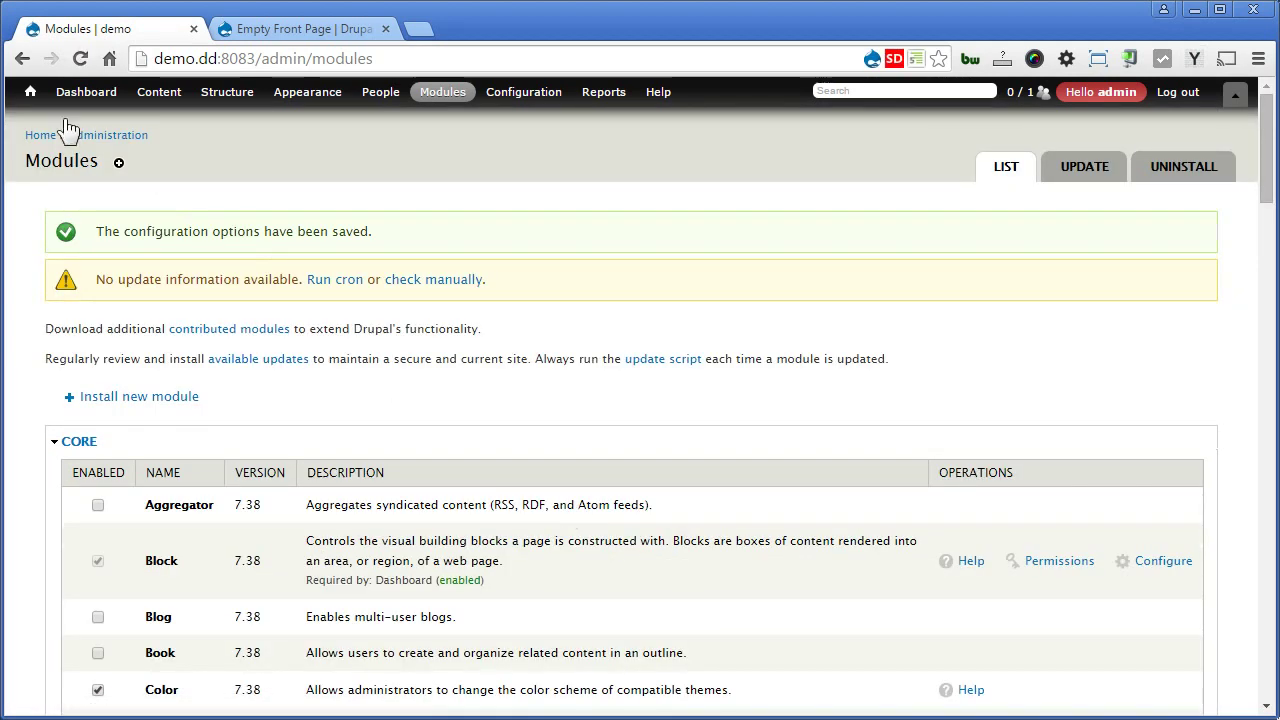
left_click(31, 92)
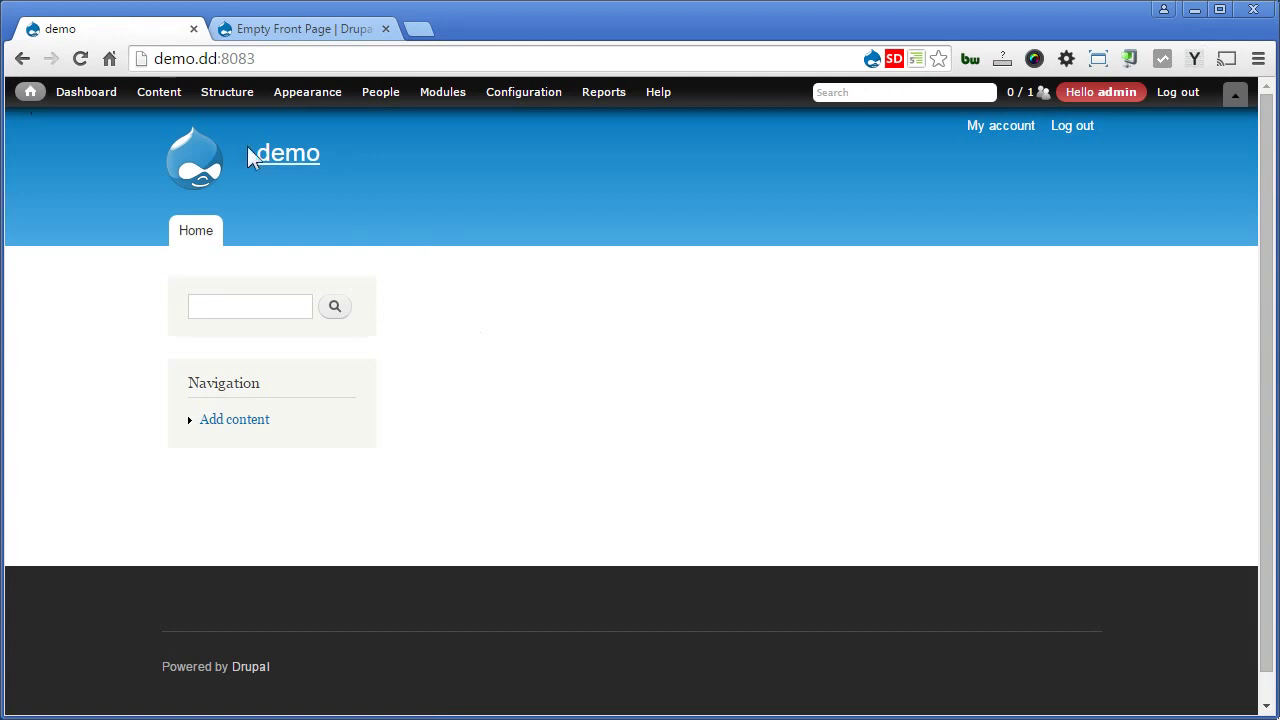
Start an Article titled 'Etiam feugiat lorem non metus' with placeholder lorem ipsum body paragraphs.
mouse_move(140, 92)
mouse_move(150, 120)
left_click(310, 119)
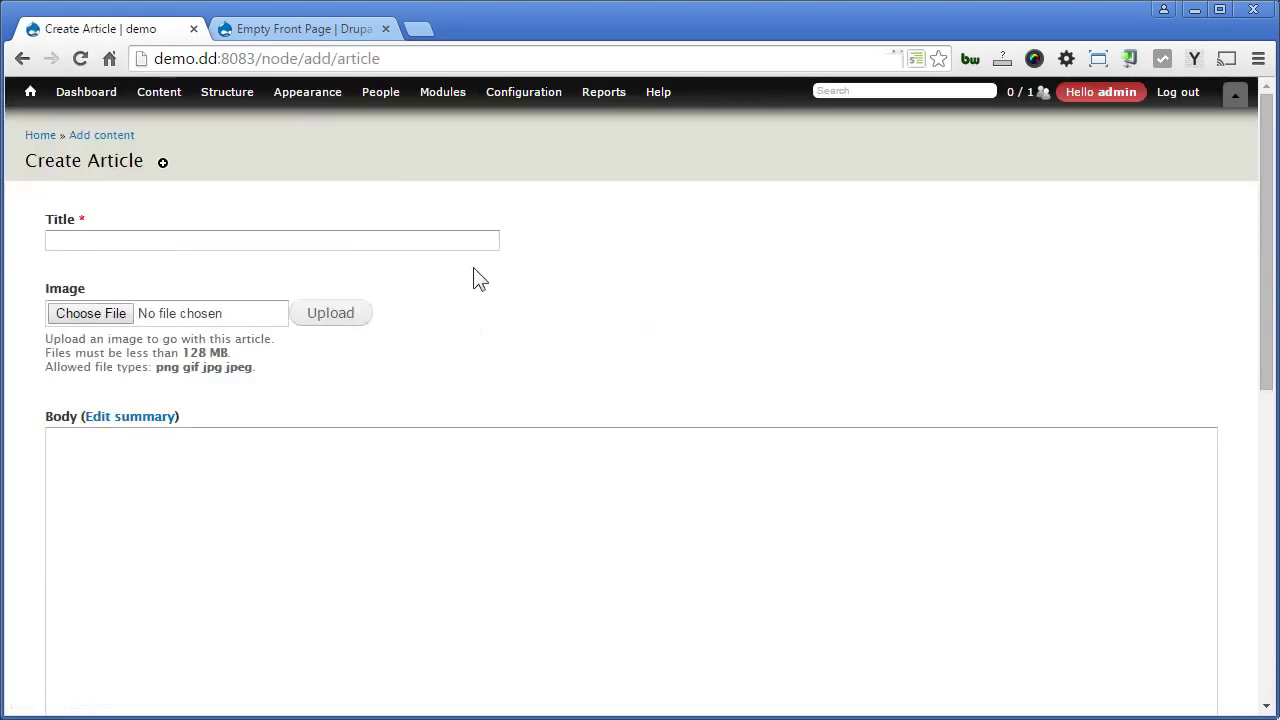
left_click(451, 240)
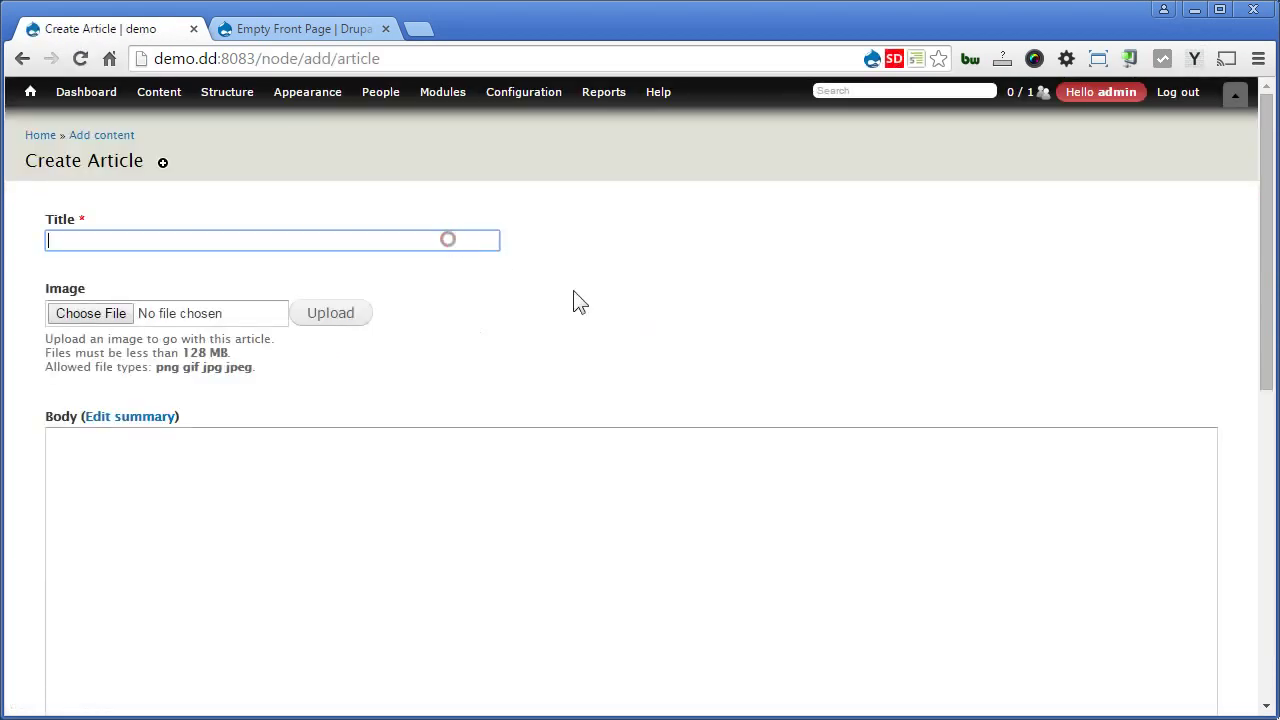
left_click(1196, 59)
left_click(1163, 120)
left_click(730, 449)
left_click(1194, 59)
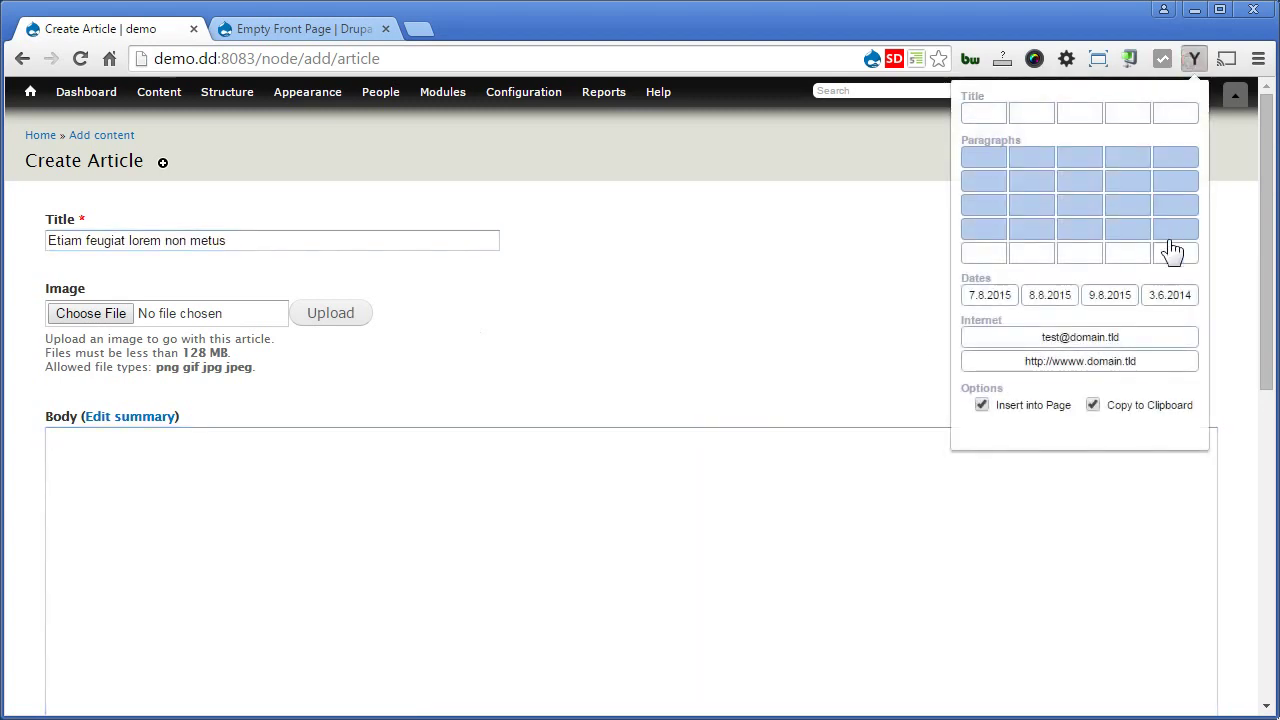
left_click(1174, 250)
Check it is promoted to the front page, save it, and confirm the front page stays empty.
scroll(354, 531, "down", 7)
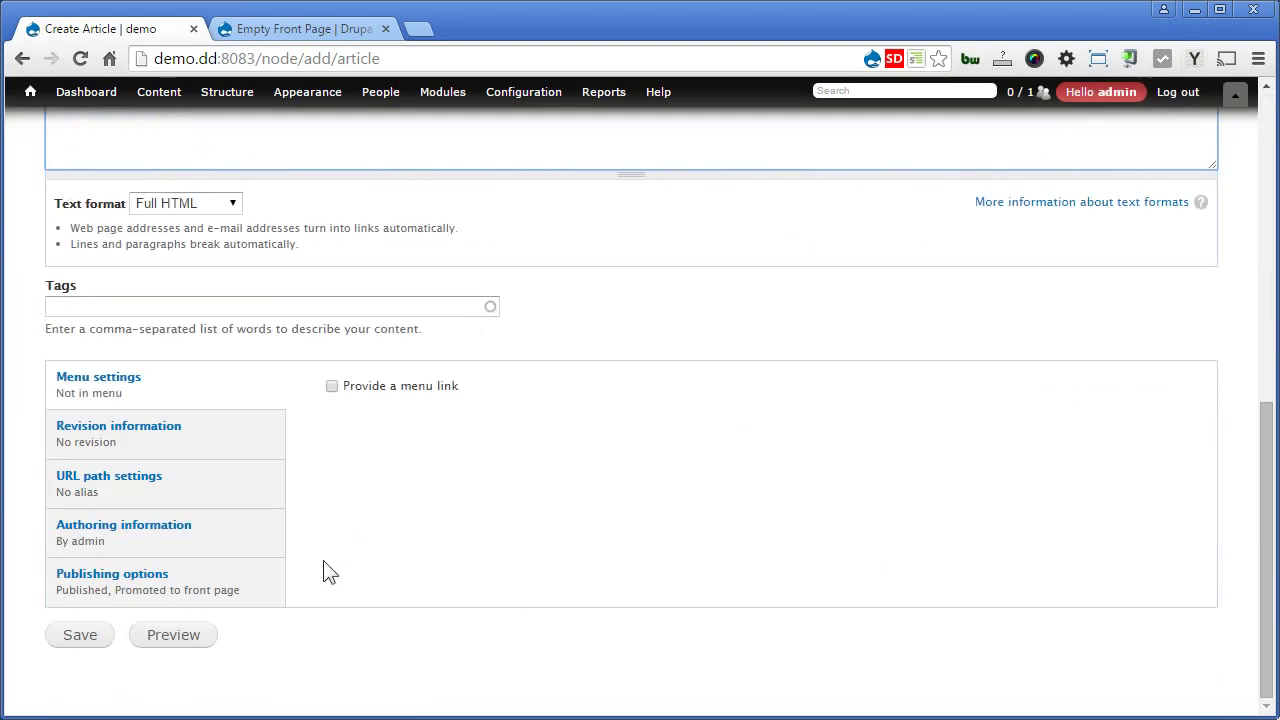
left_click(214, 574)
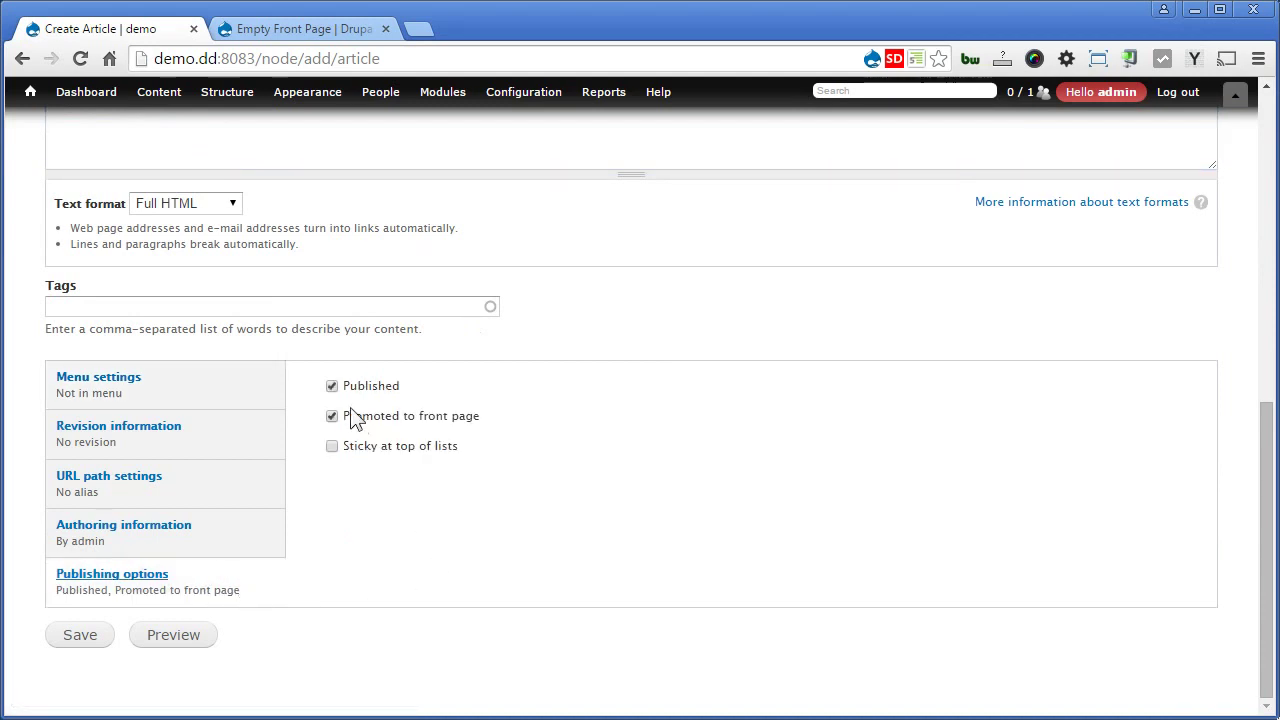
left_click_drag(344, 416, 523, 409)
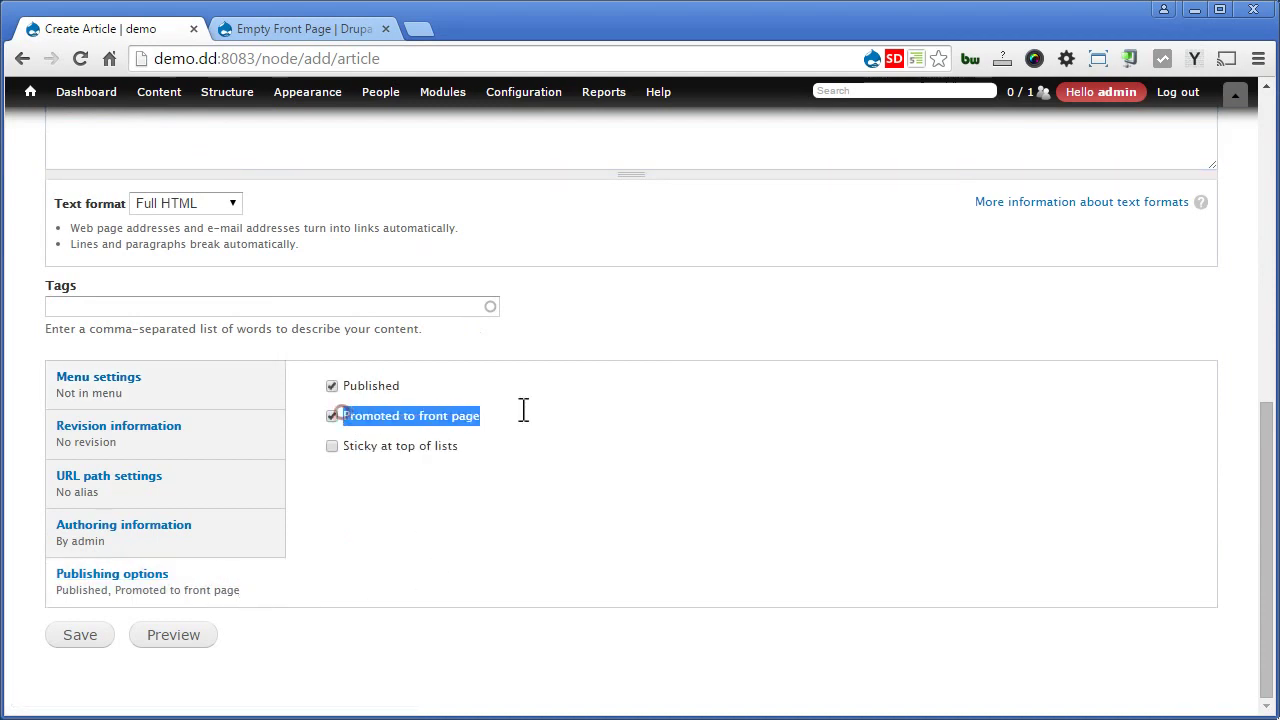
left_click(567, 493)
left_click(80, 638)
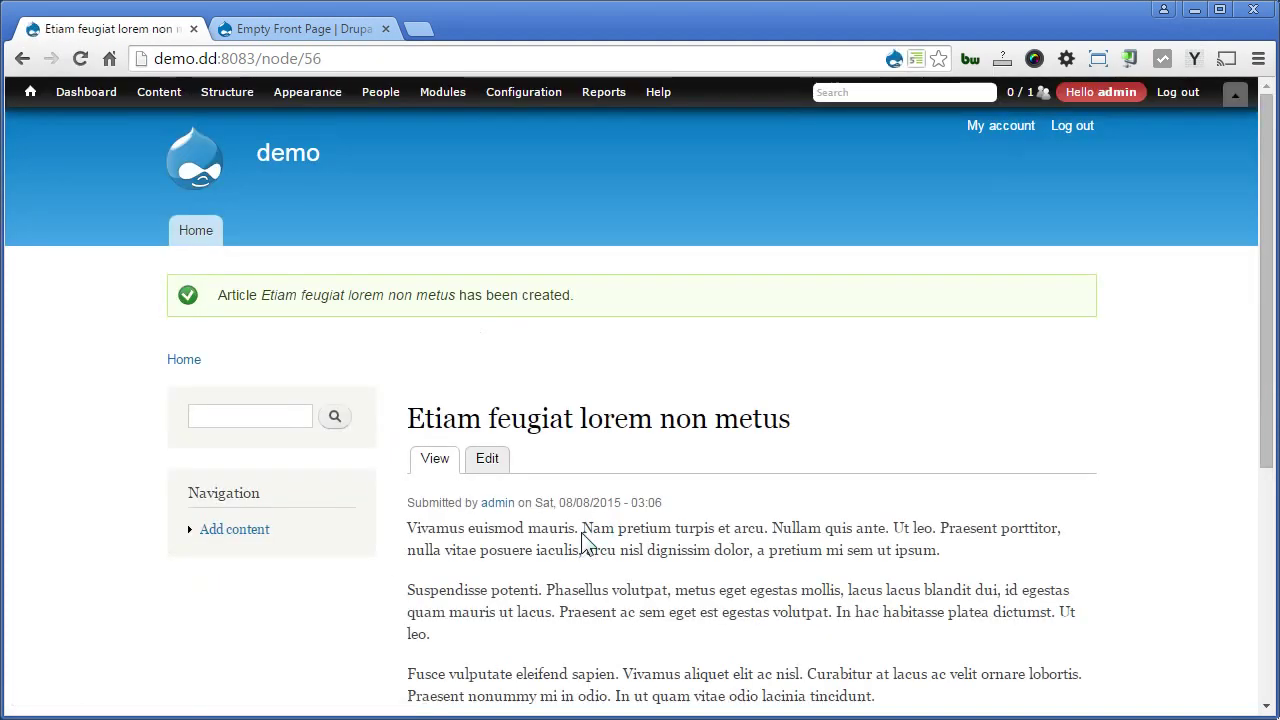
left_click(199, 231)
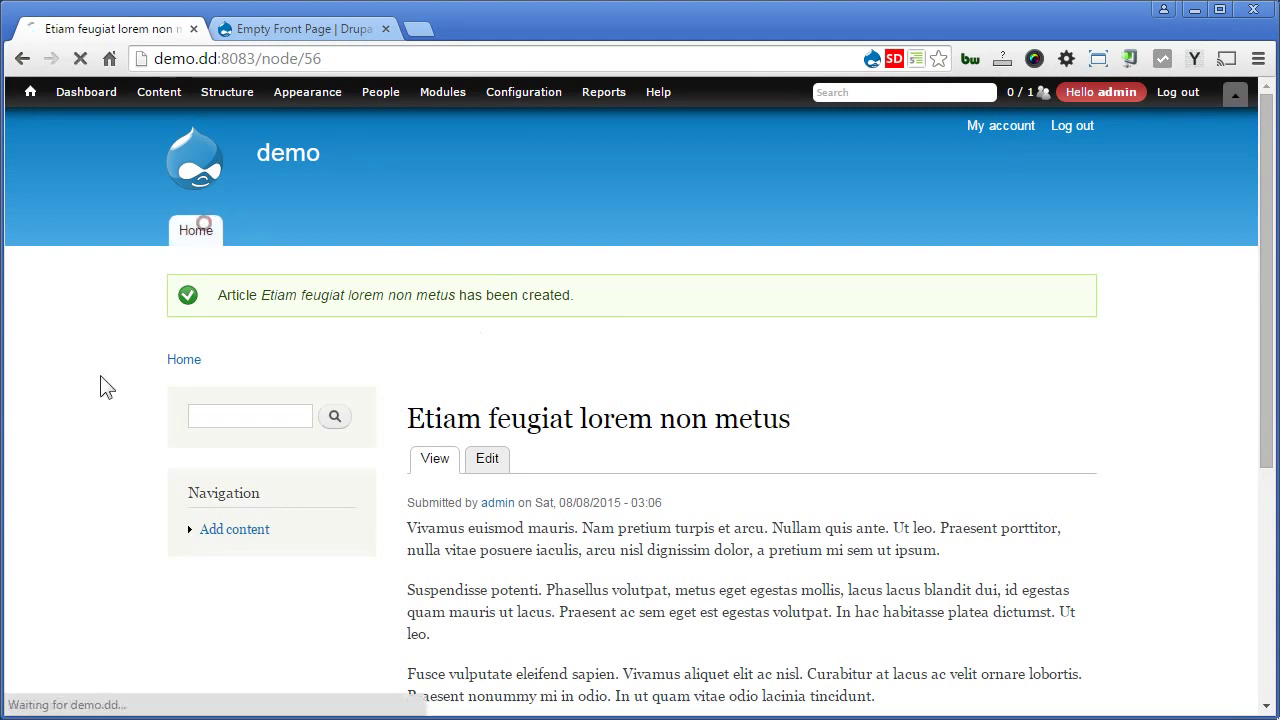